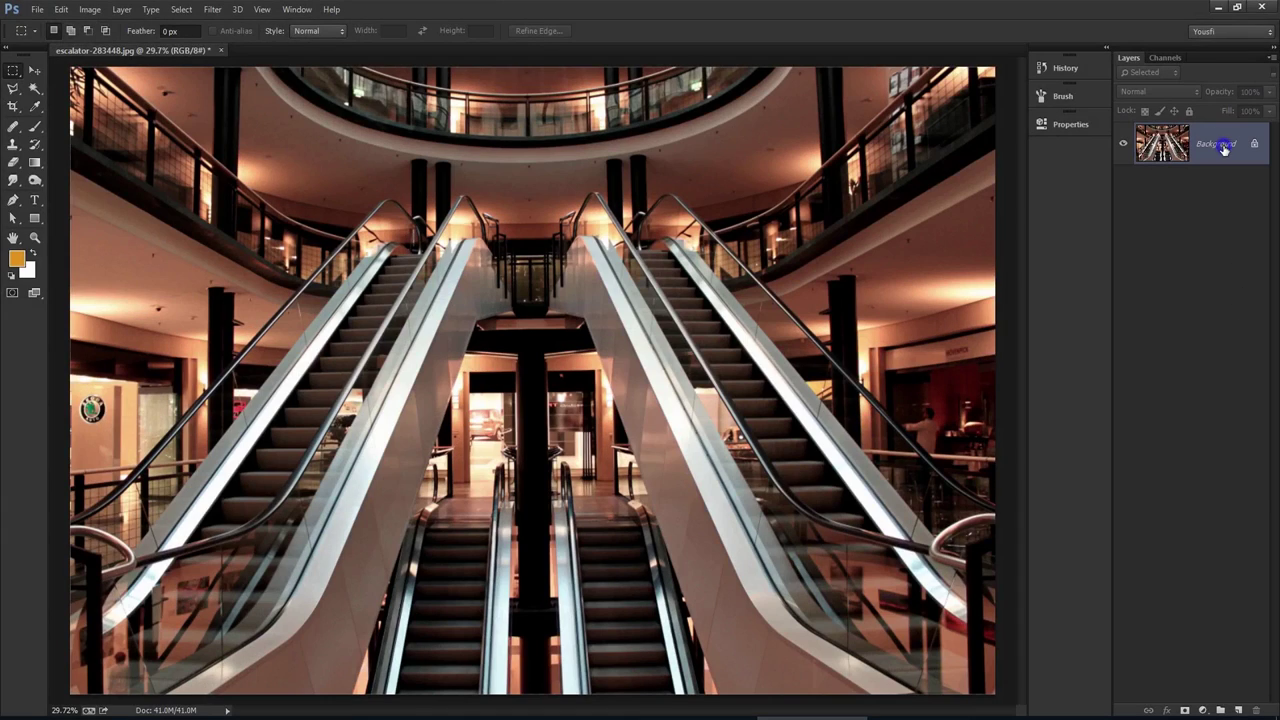
Step: Duplicate the Background layer to create a Background copy
right_click(1215, 140)
left_click(1174, 182)
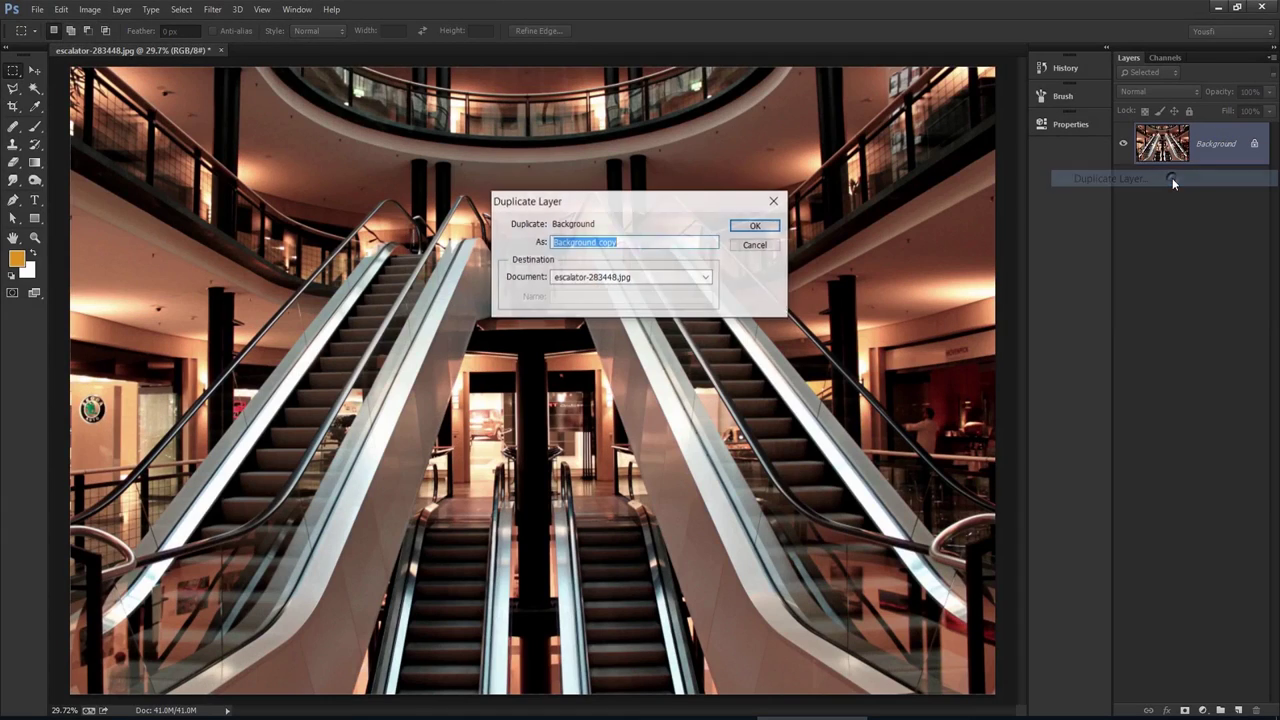
left_click(768, 225)
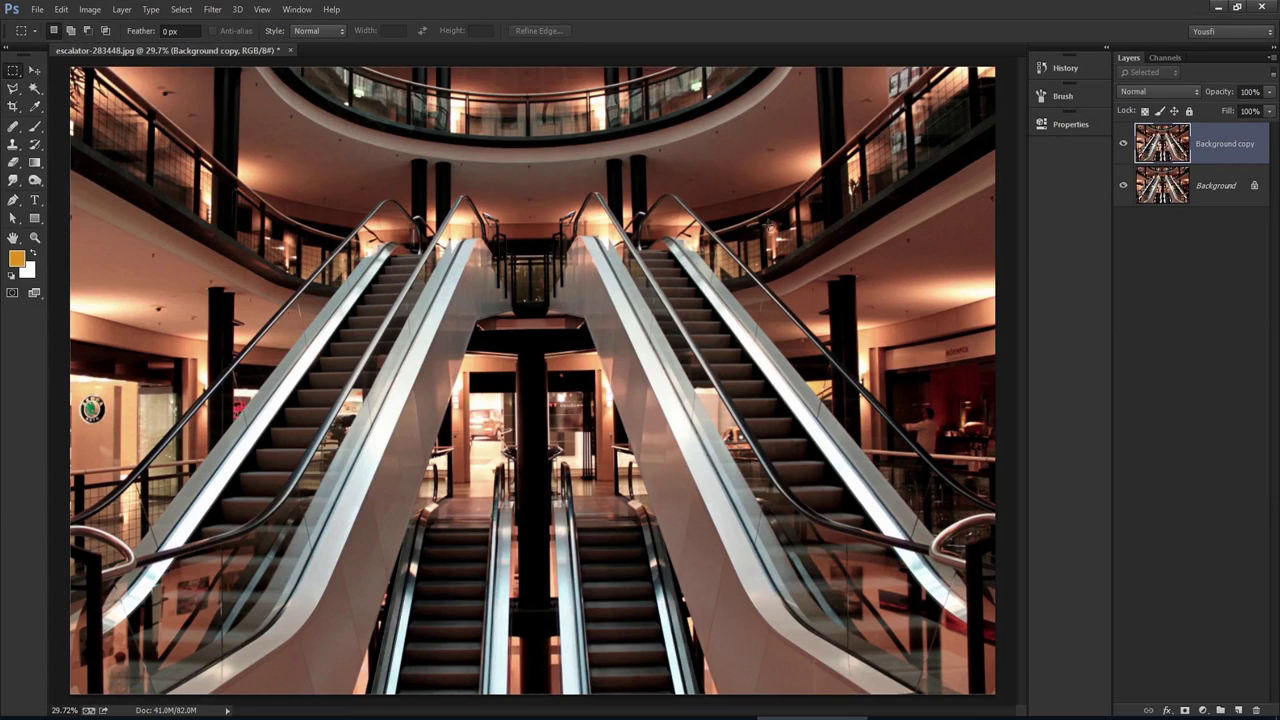
Step: Apply a Lens Blur to the copy with Hexagon (6) iris shape and radius 15
left_click(211, 10)
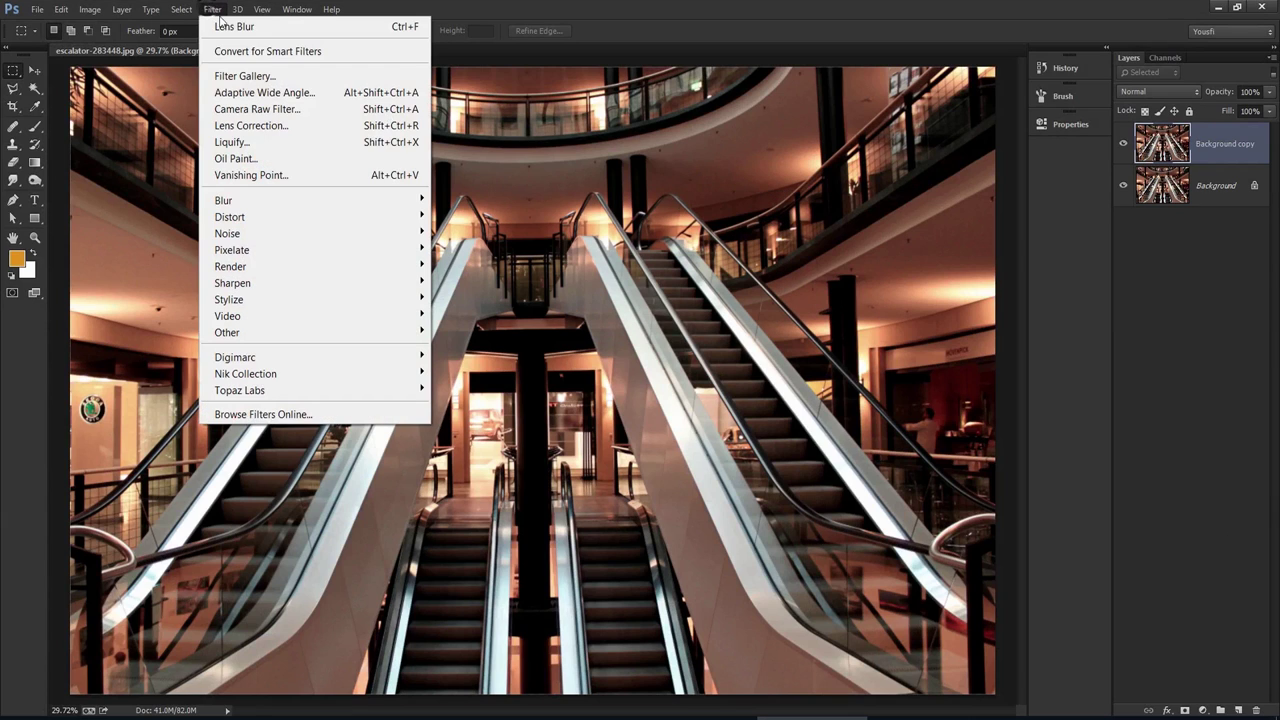
mouse_move(223, 200)
left_click(180, 345)
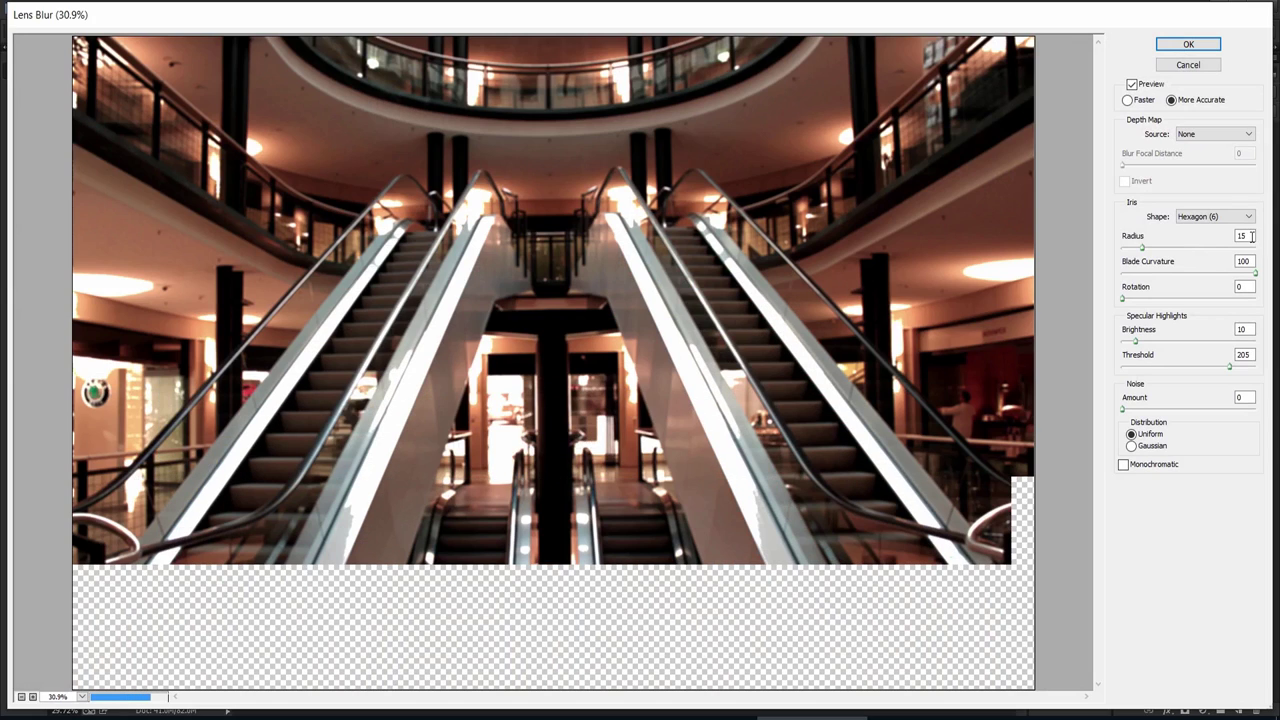
left_click(1248, 217)
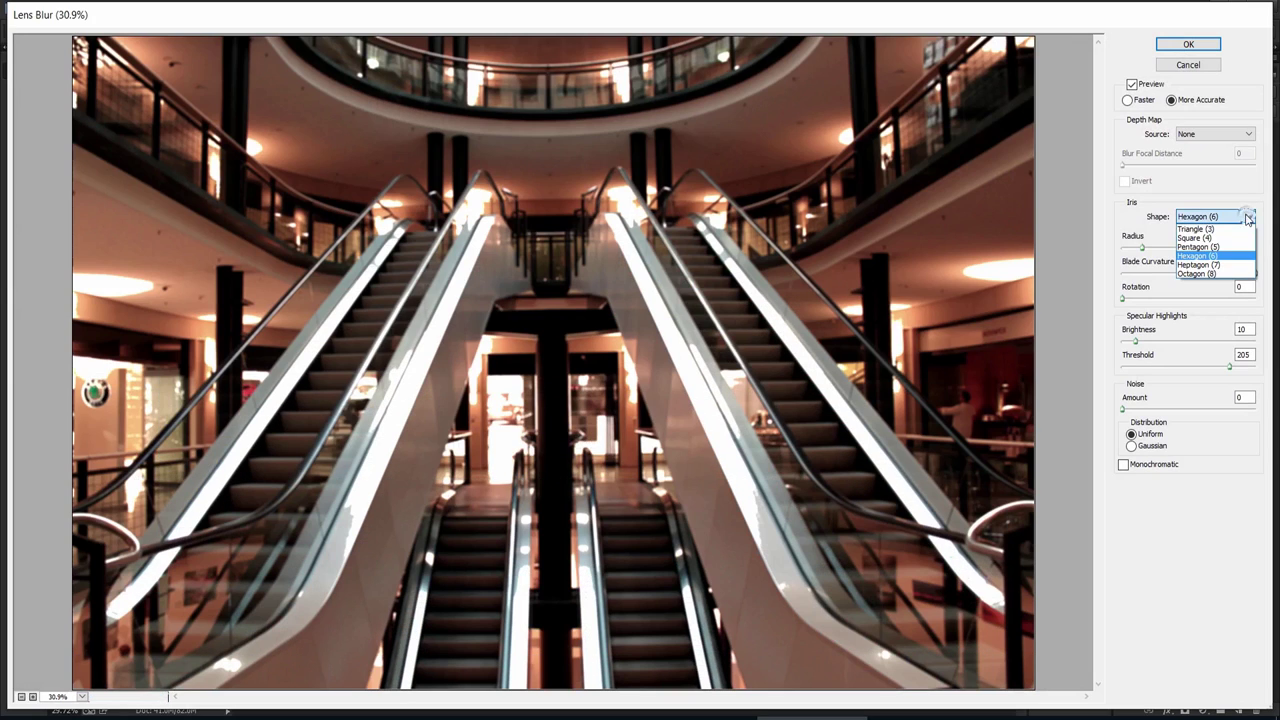
left_click(1197, 255)
double_click(1242, 235)
double_click(1243, 261)
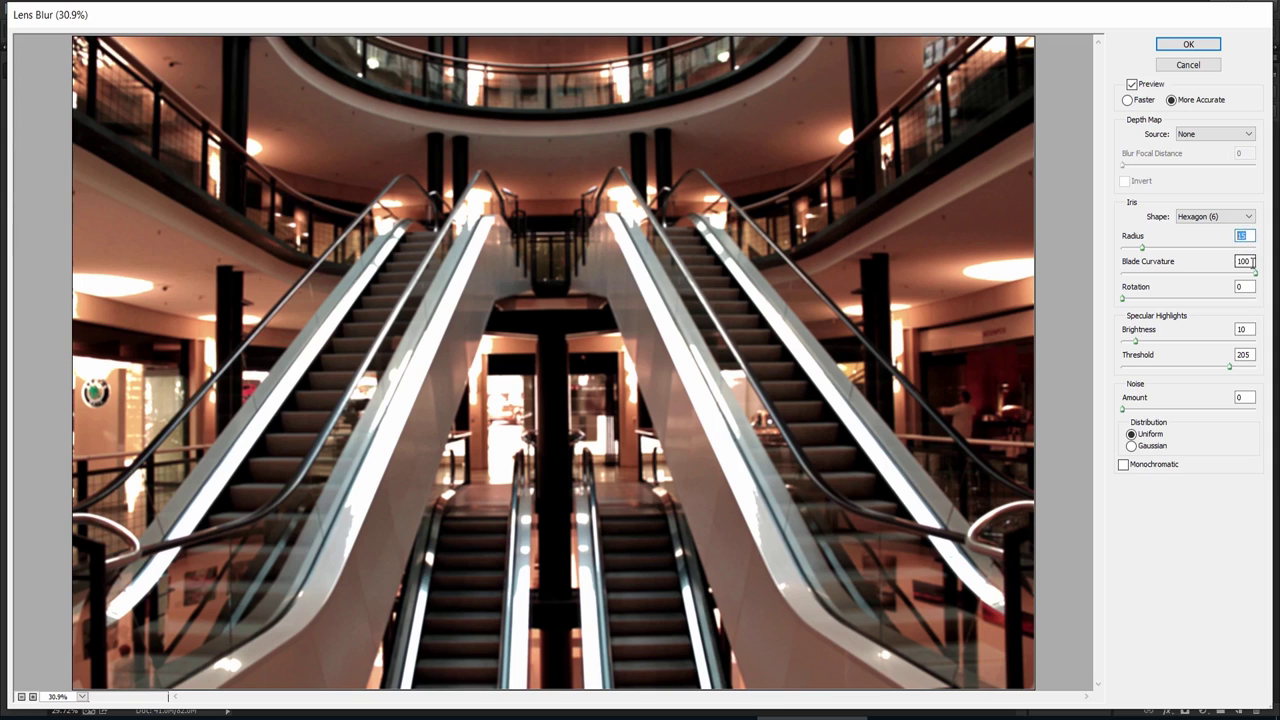
double_click(1238, 287)
double_click(1242, 329)
left_click(1205, 46)
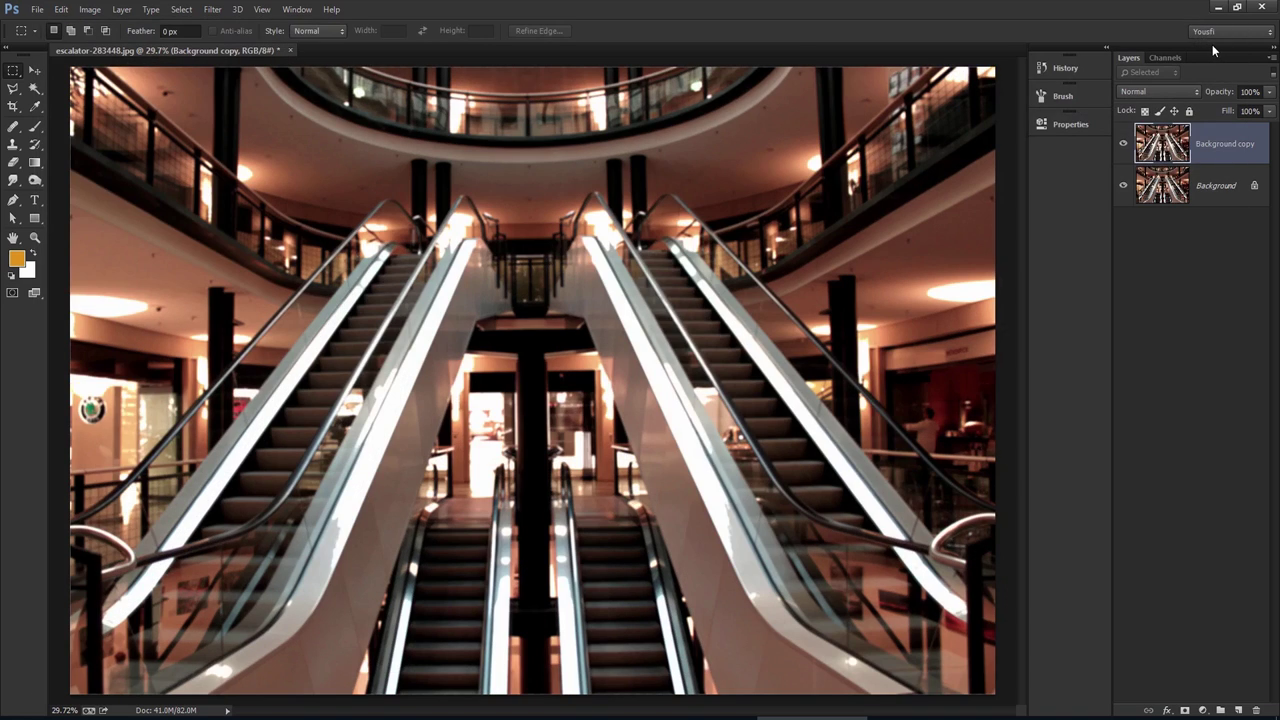
Step: Add a Brightness/Contrast adjustment layer with contrast 20
left_click(1203, 710)
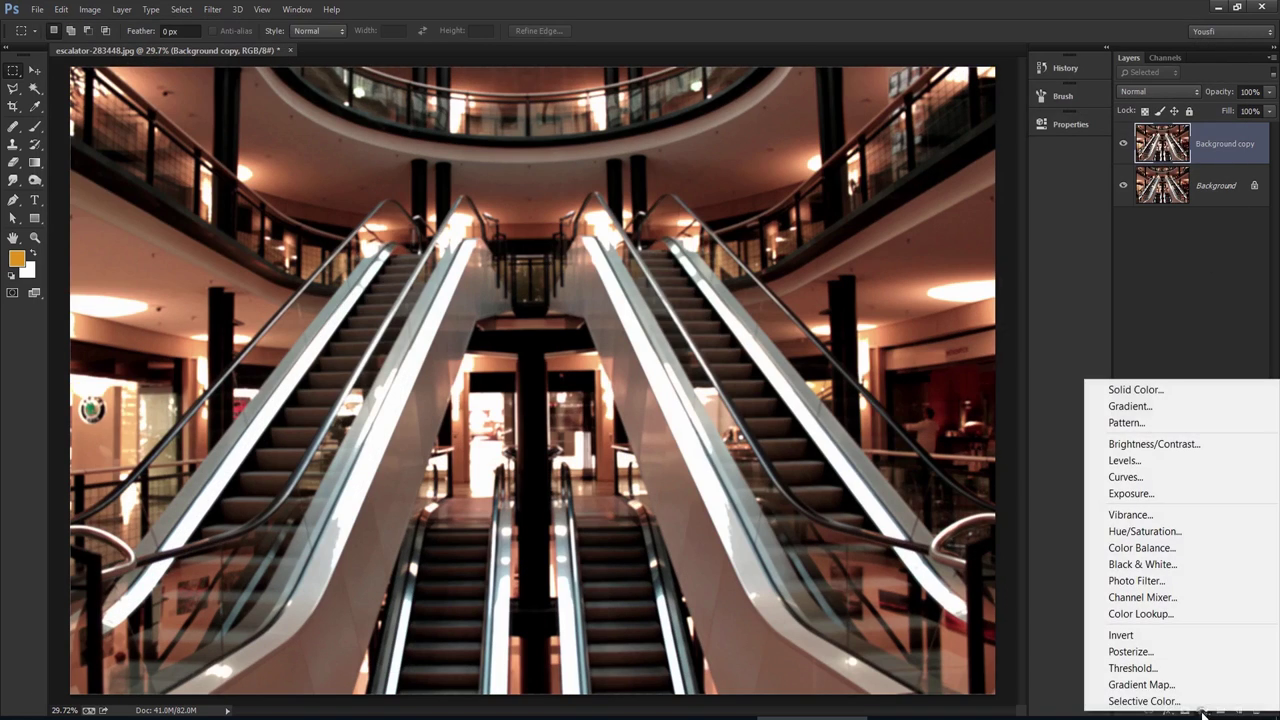
left_click(1224, 444)
left_click(997, 207)
type("20")
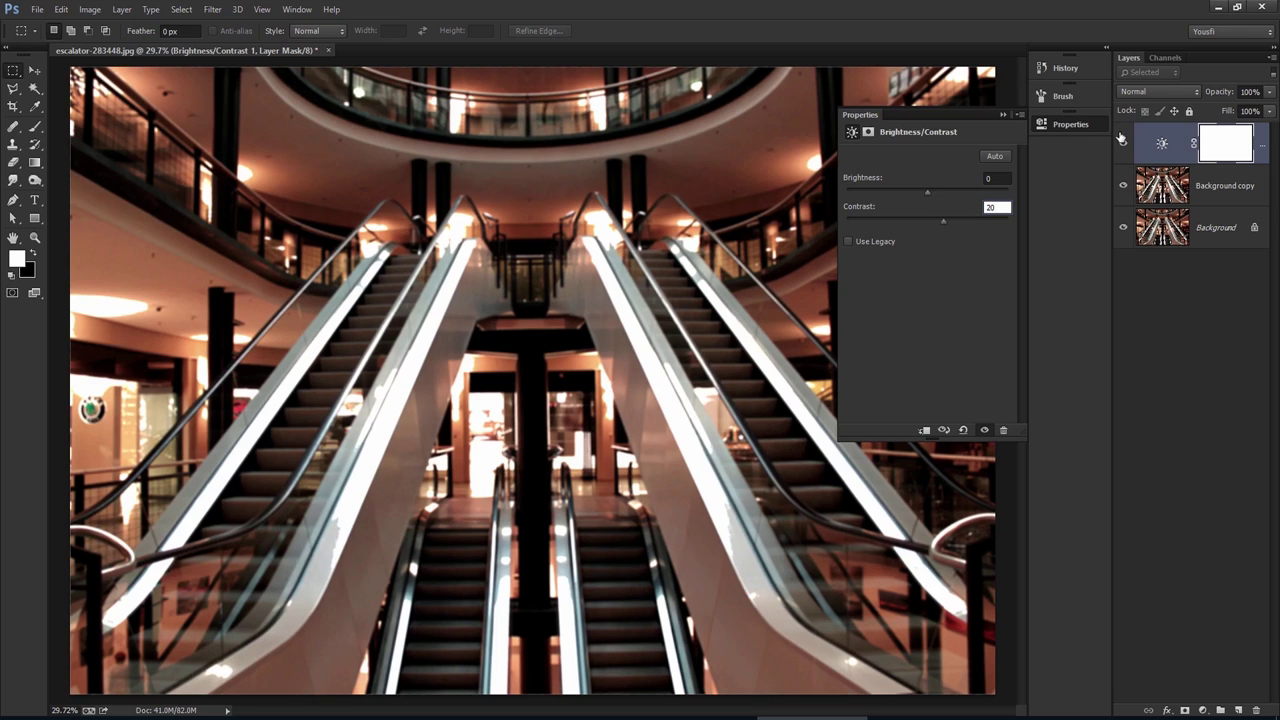
left_click(1122, 142)
Step: Add a Hue/Saturation adjustment layer with saturation -75 and compare the result
left_click(1200, 709)
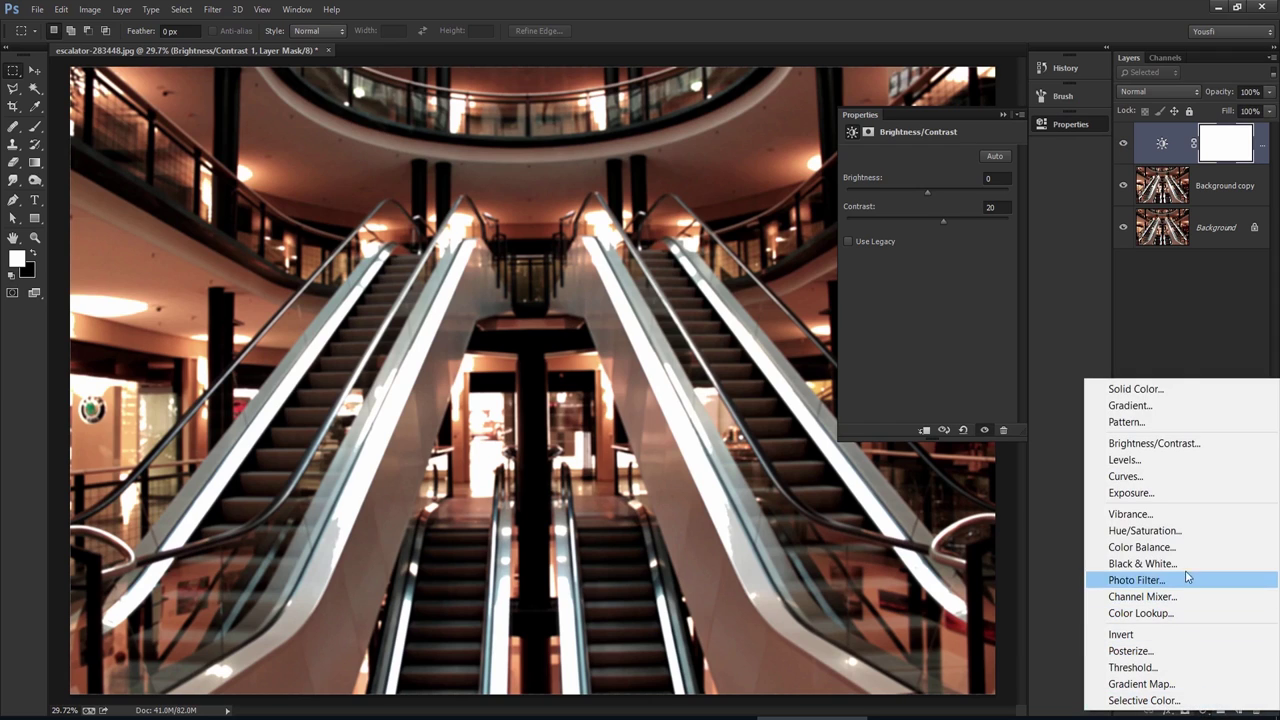
left_click(1210, 535)
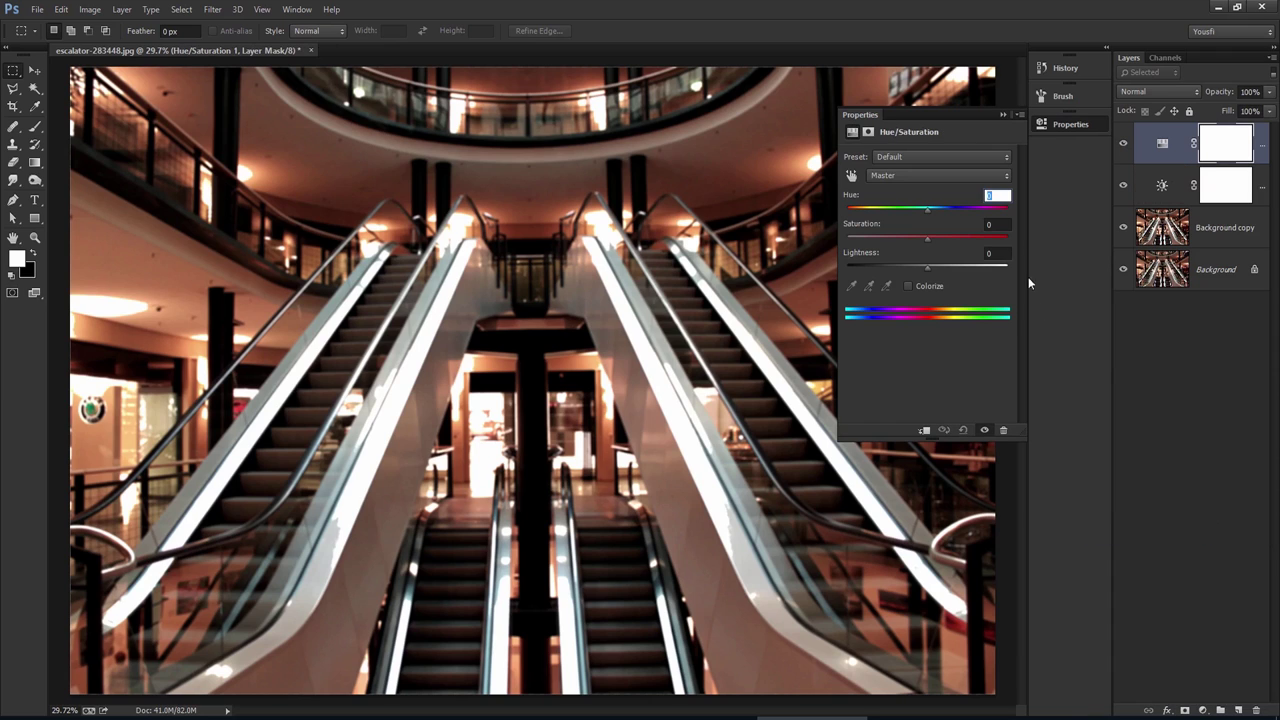
left_click(997, 224)
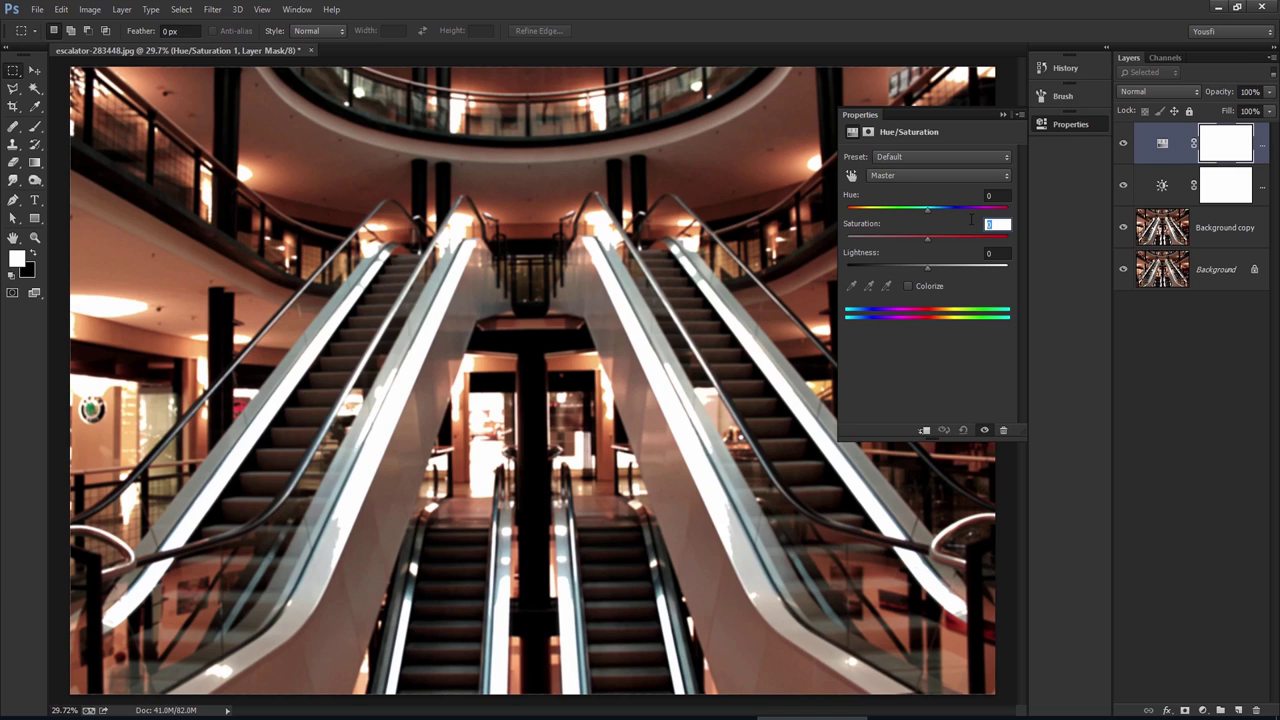
type("-75")
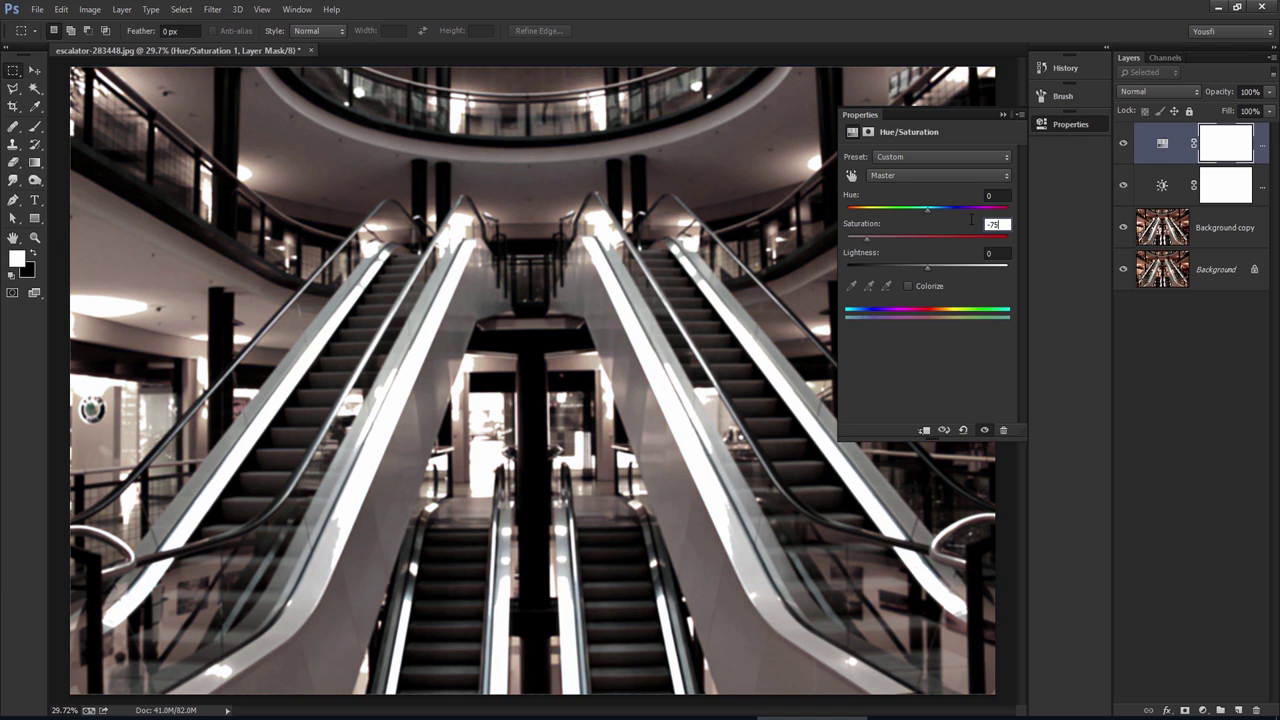
key("Return")
left_click(1123, 143)
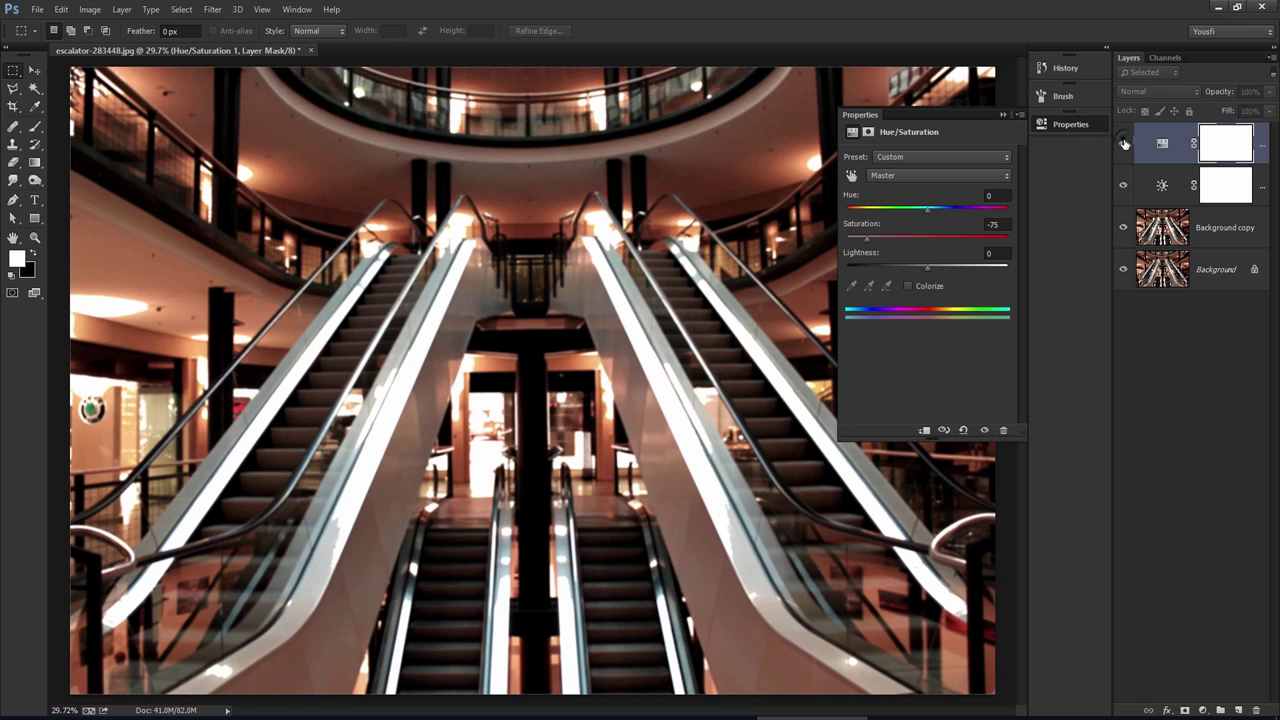
left_click(1202, 710)
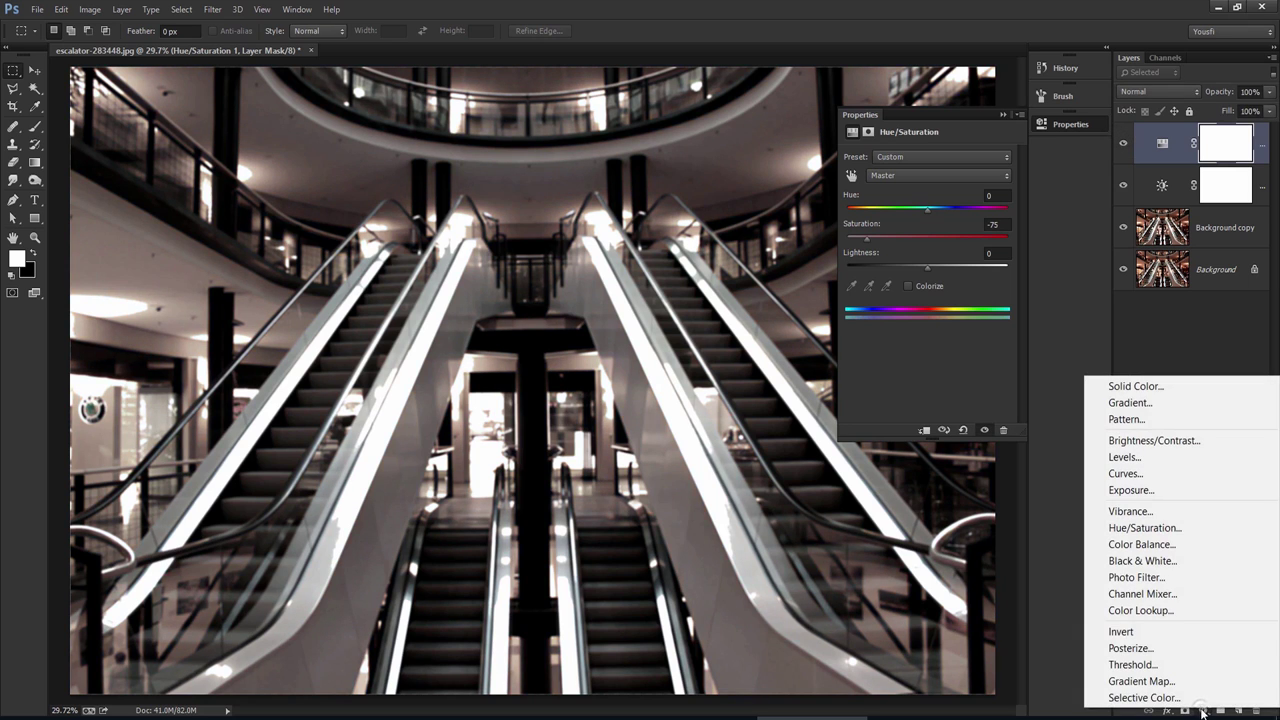
left_click(1166, 402)
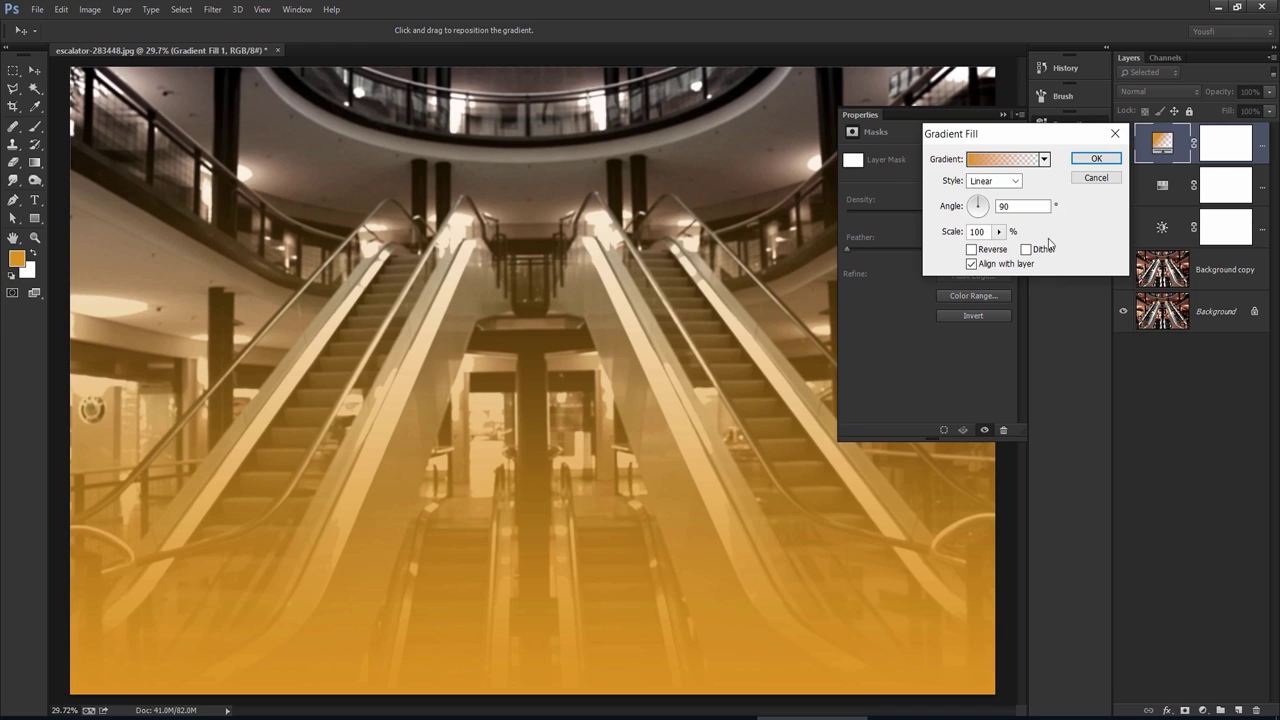
Step: Set both gradient colour stops to black for a black-to-transparent gradient
left_click(1005, 160)
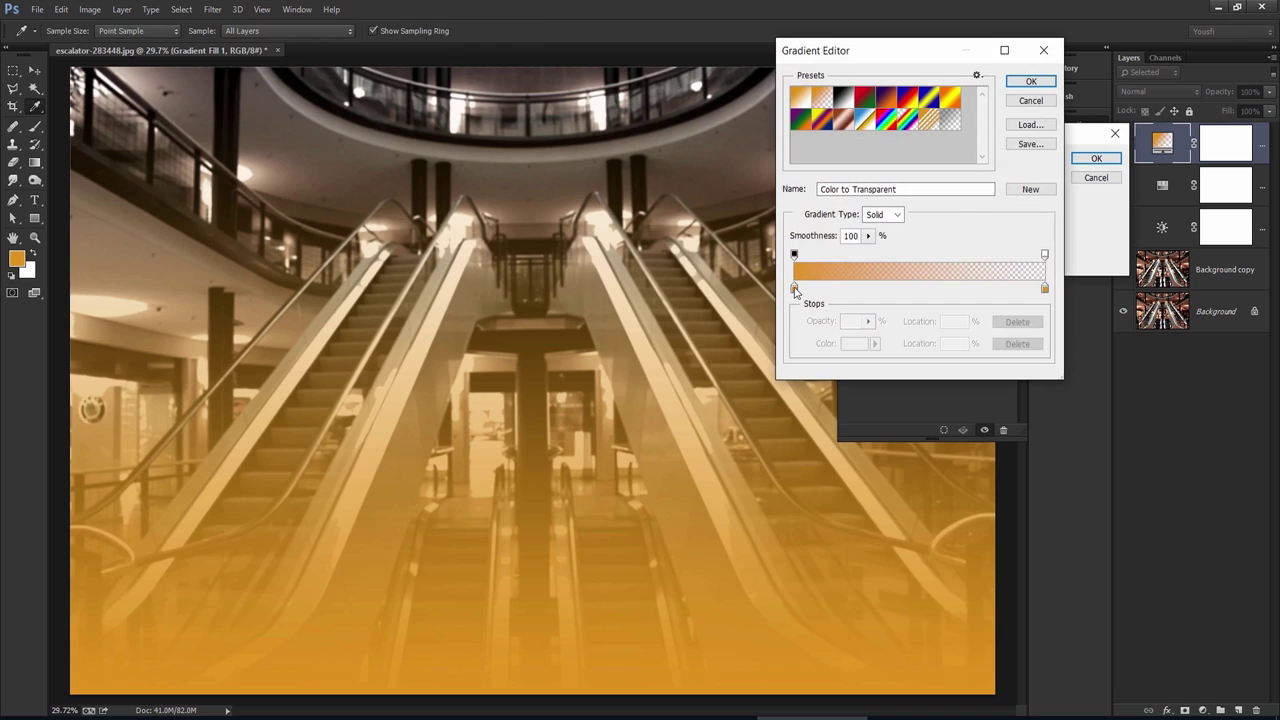
left_click(794, 288)
left_click(856, 343)
left_click(818, 216)
left_click_drag(818, 216, 800, 284)
left_click(1050, 101)
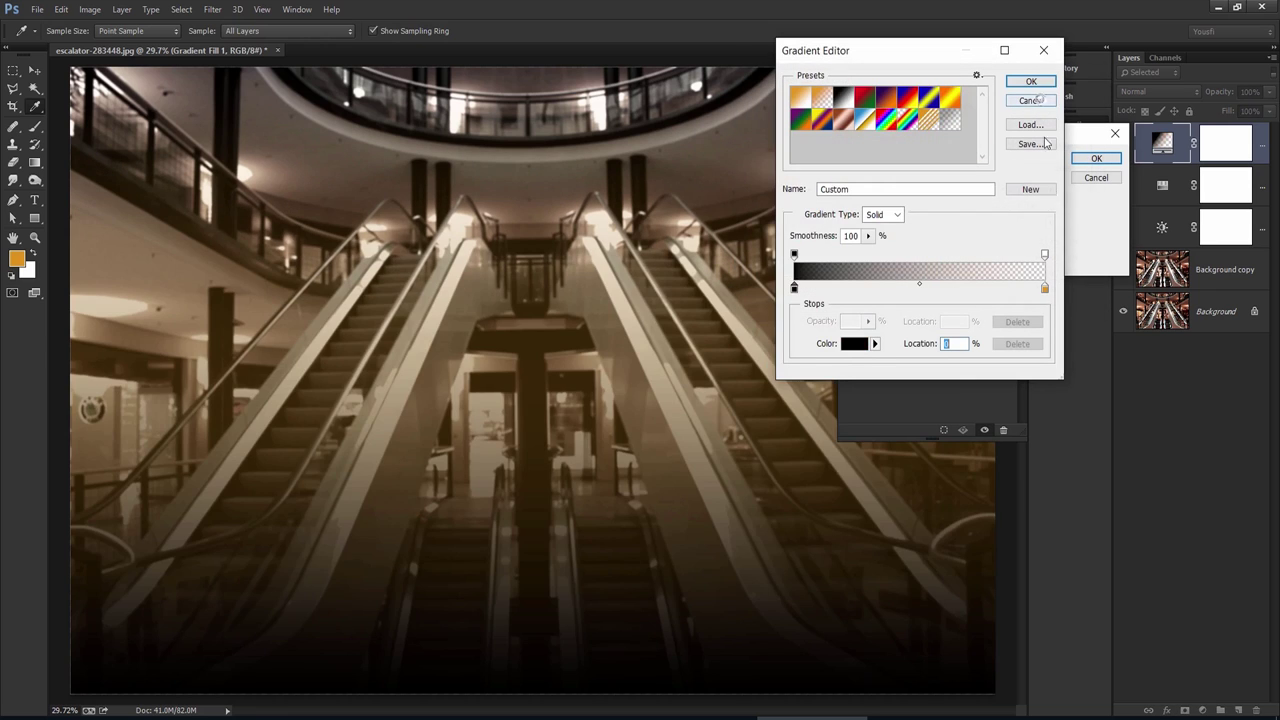
left_click(1044, 290)
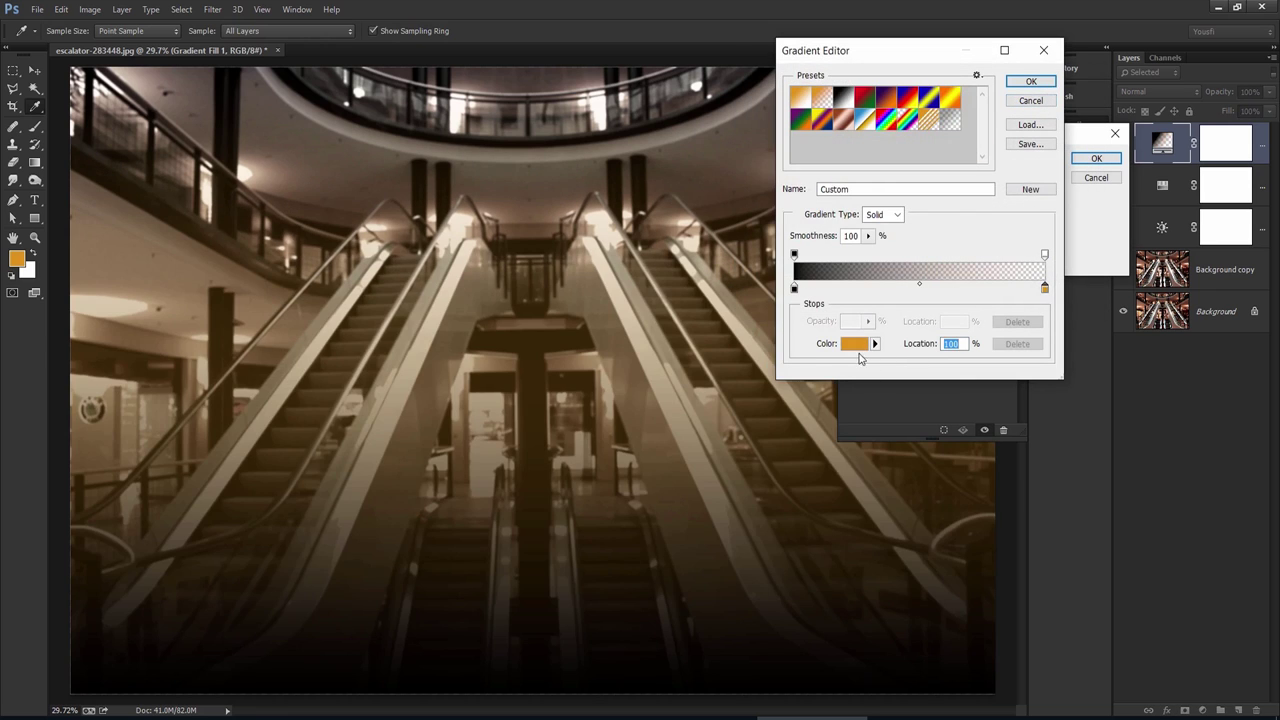
left_click(855, 343)
left_click(786, 240)
left_click_drag(786, 240, 788, 284)
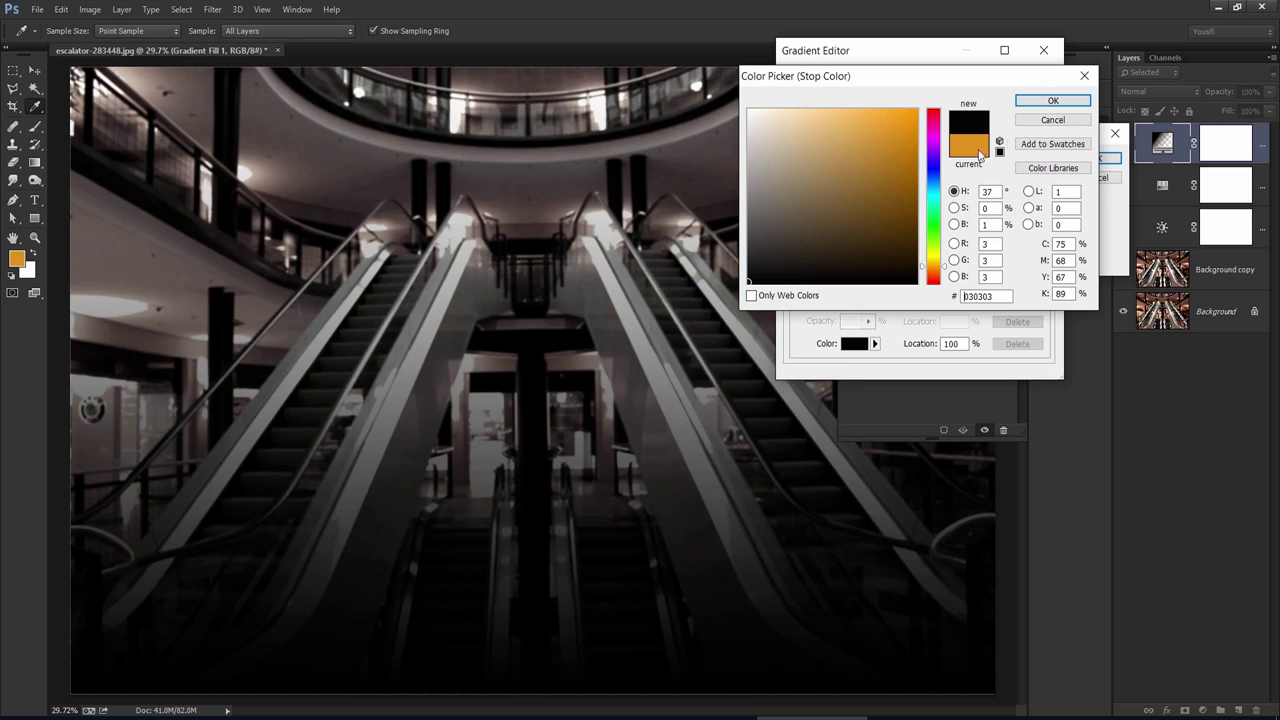
left_click(1053, 101)
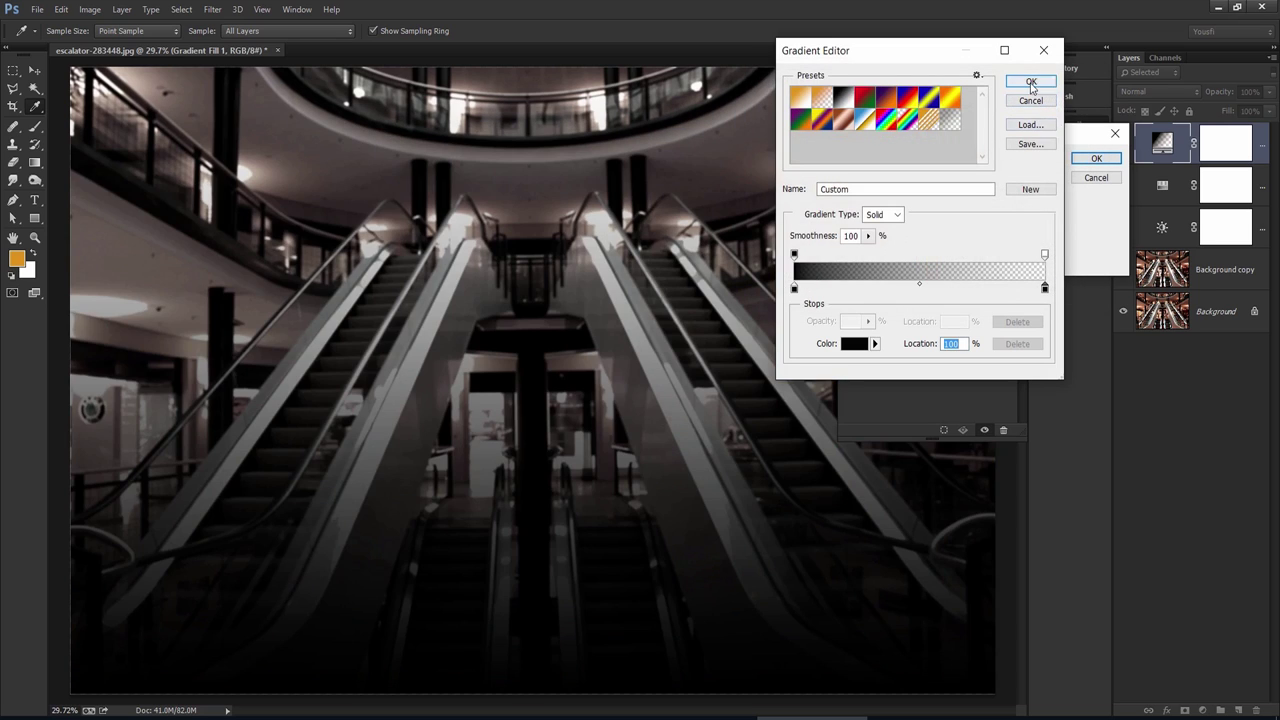
left_click(1031, 81)
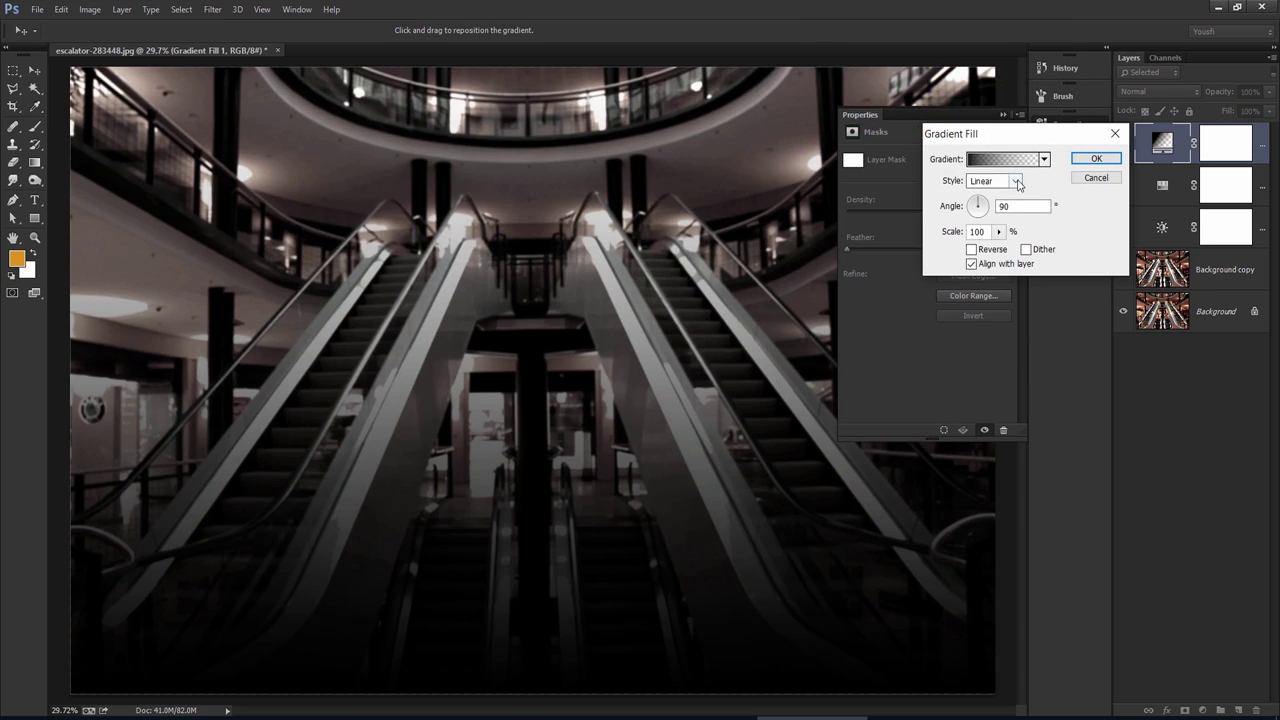
Step: Make the gradient fill radial and reversed at 150% scale
left_click(1017, 182)
left_click(1002, 214)
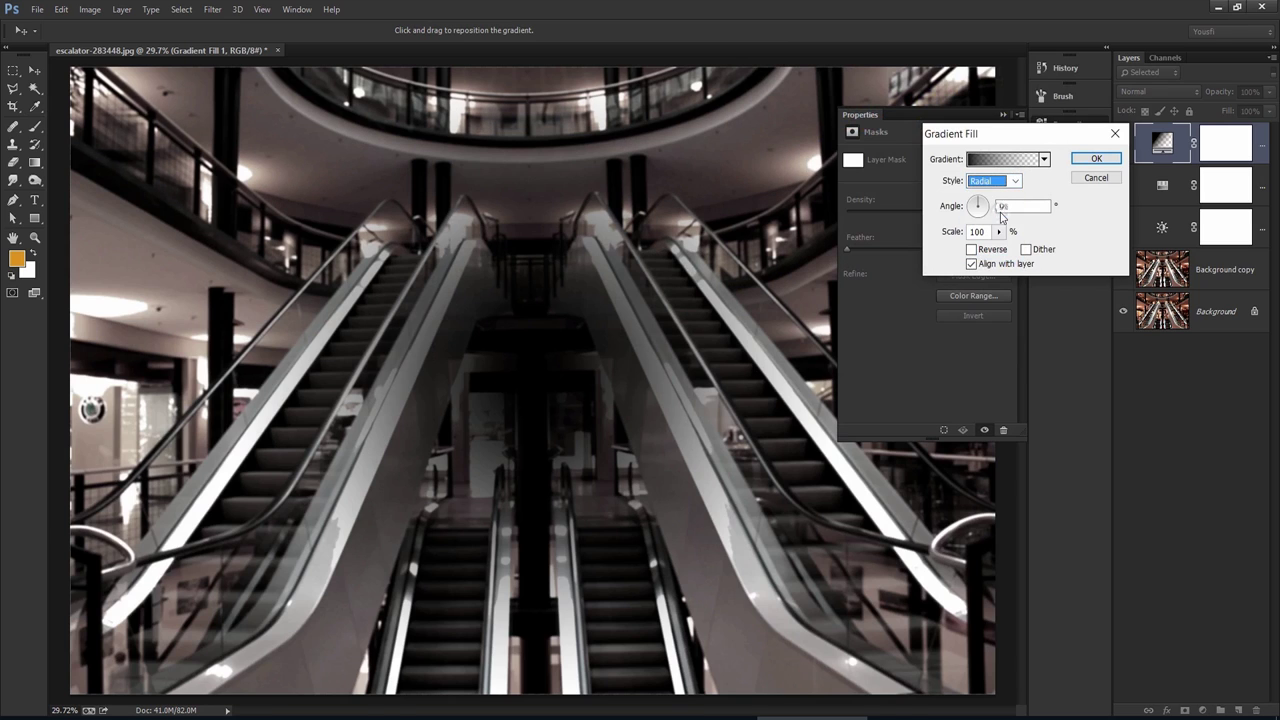
left_click(980, 252)
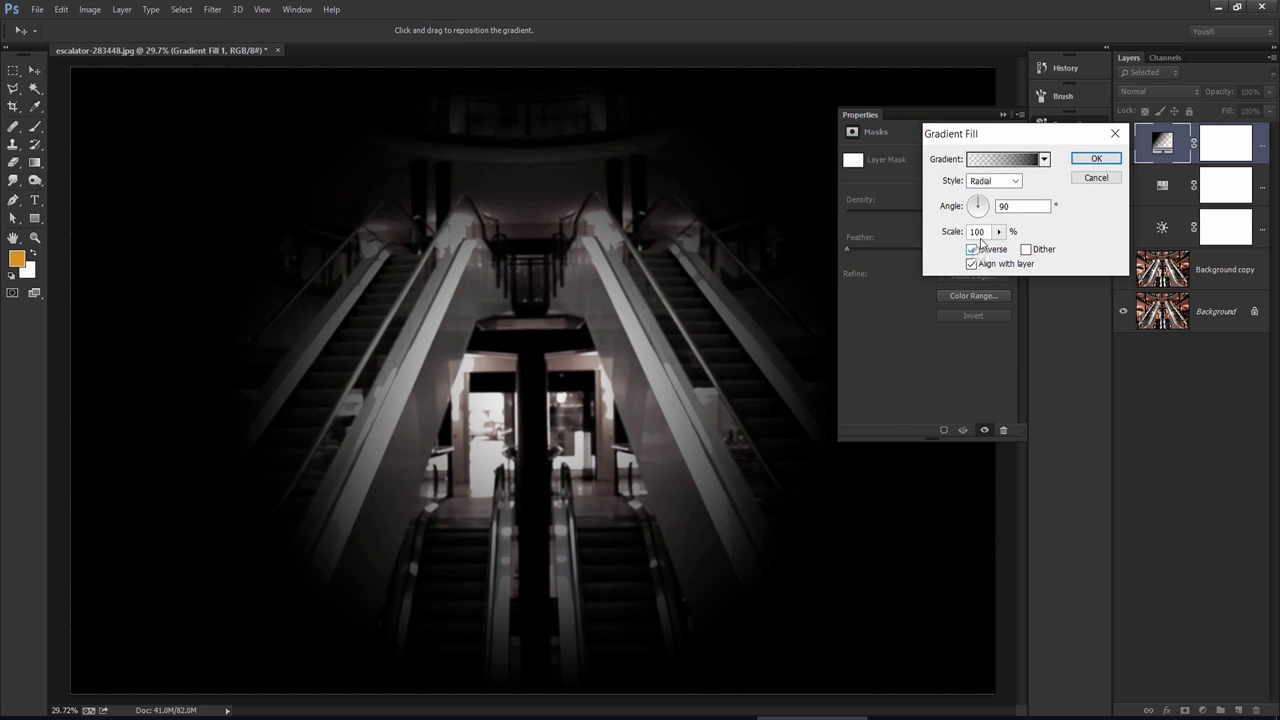
double_click(978, 231)
type("15")
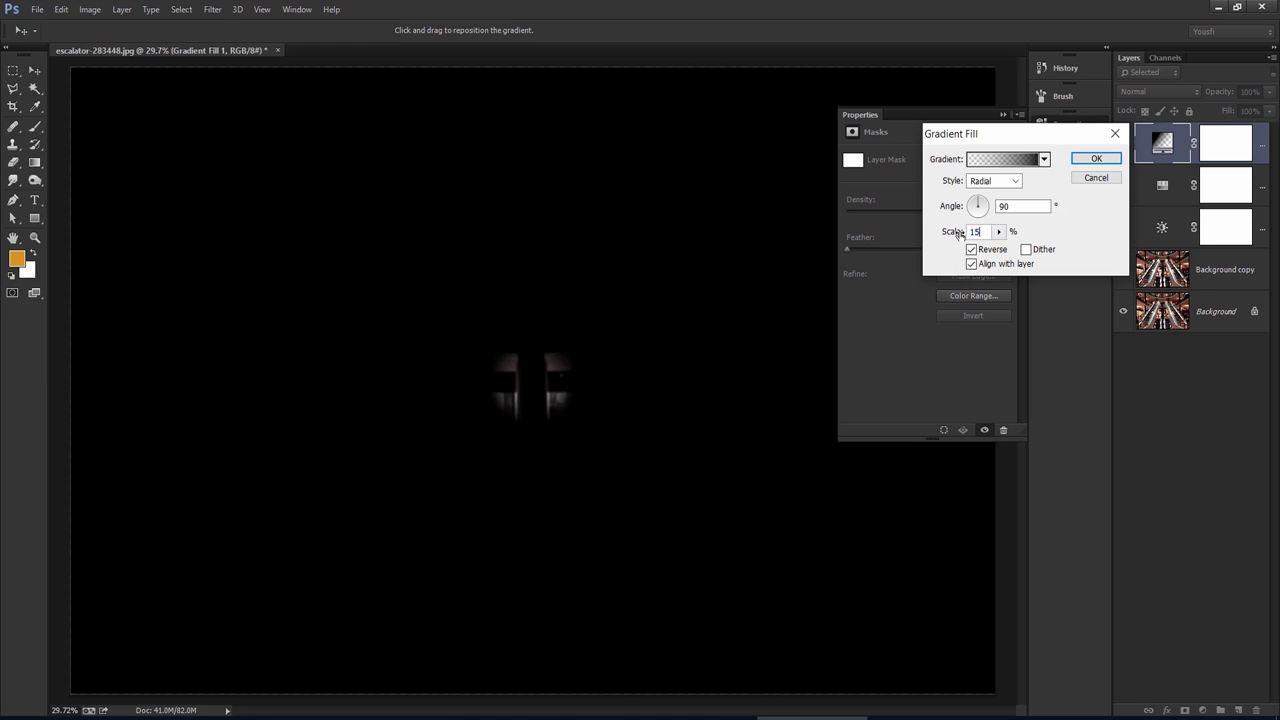
type("0")
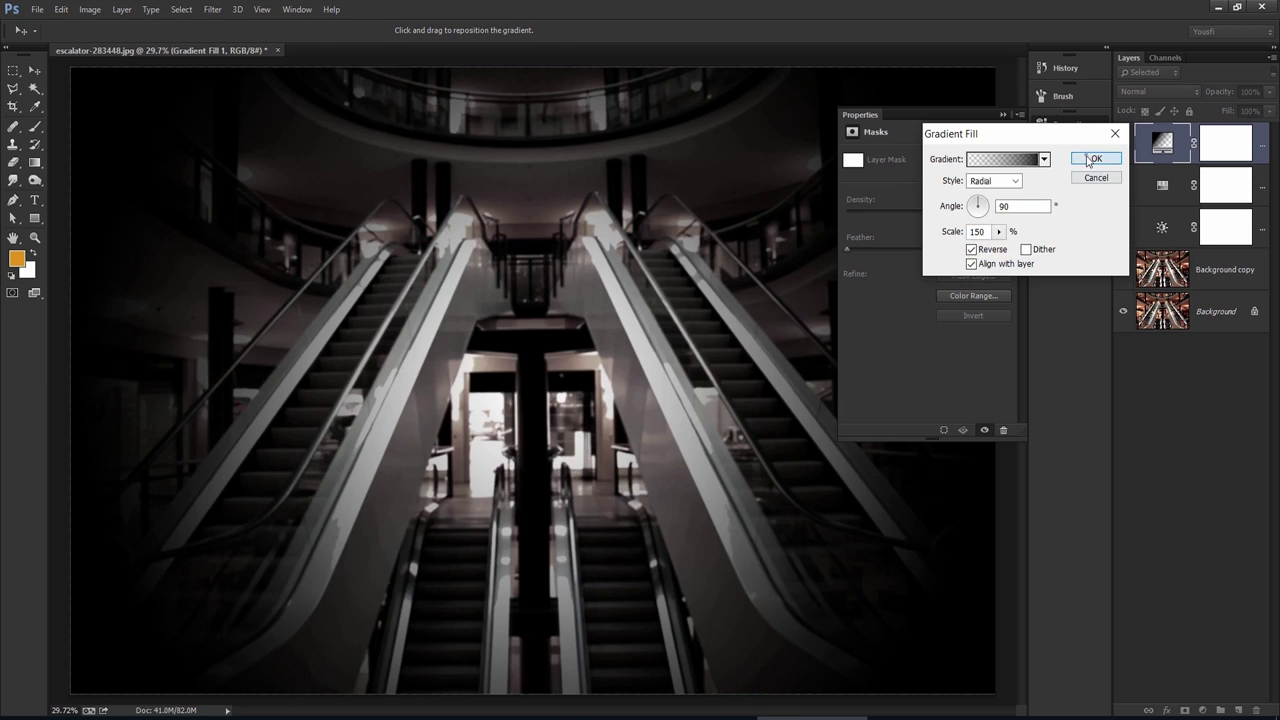
left_click(1092, 158)
Step: Blend the gradient fill layer in Soft Light mode and toggle it to compare
left_click(1190, 89)
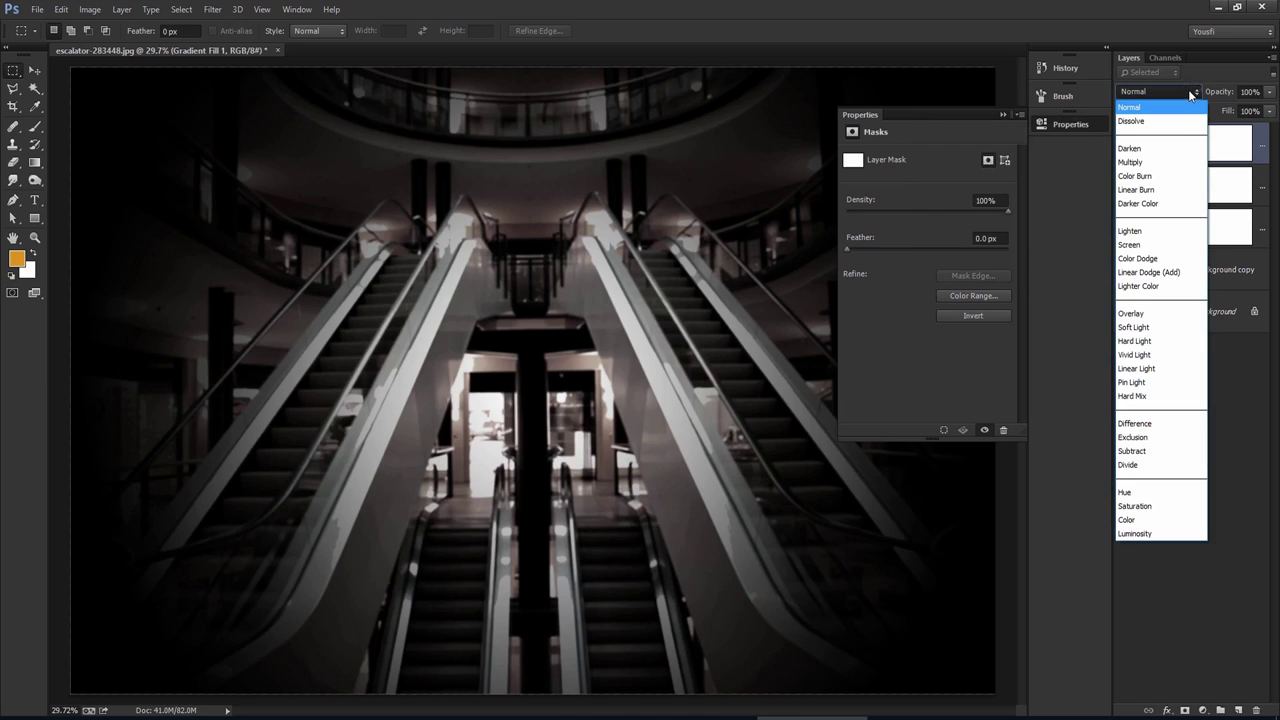
left_click(1180, 326)
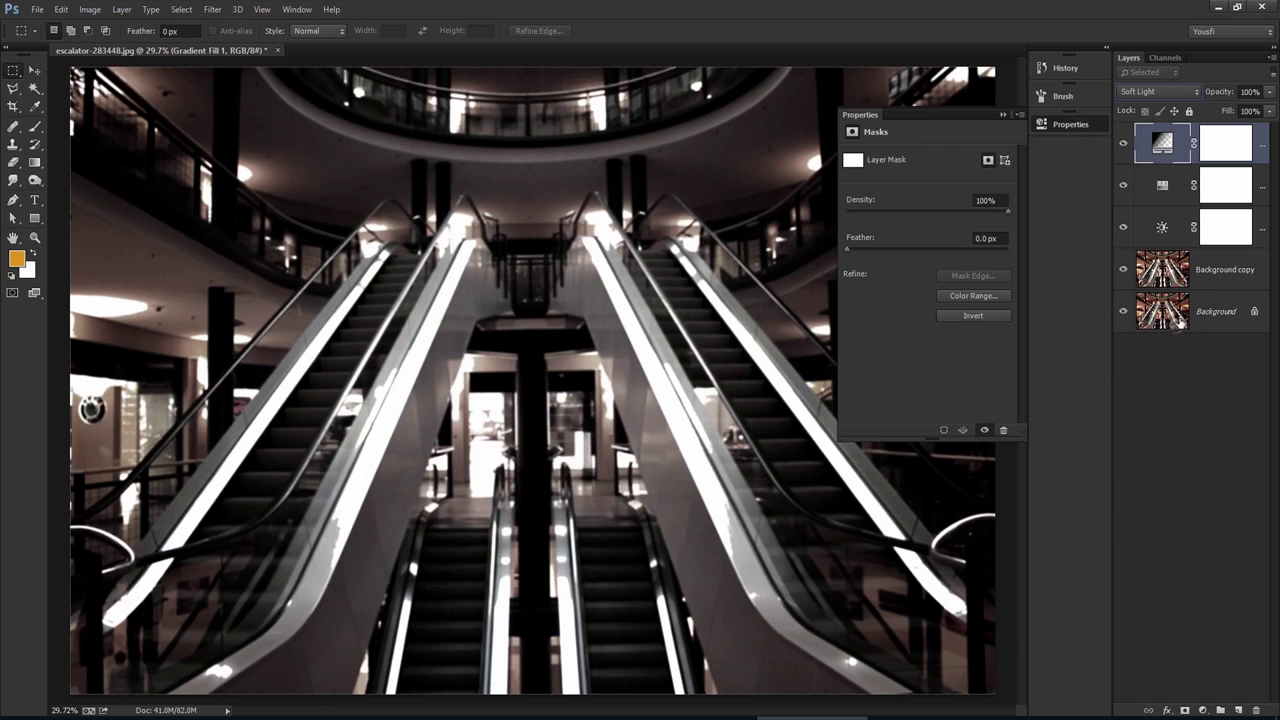
left_click(1122, 142)
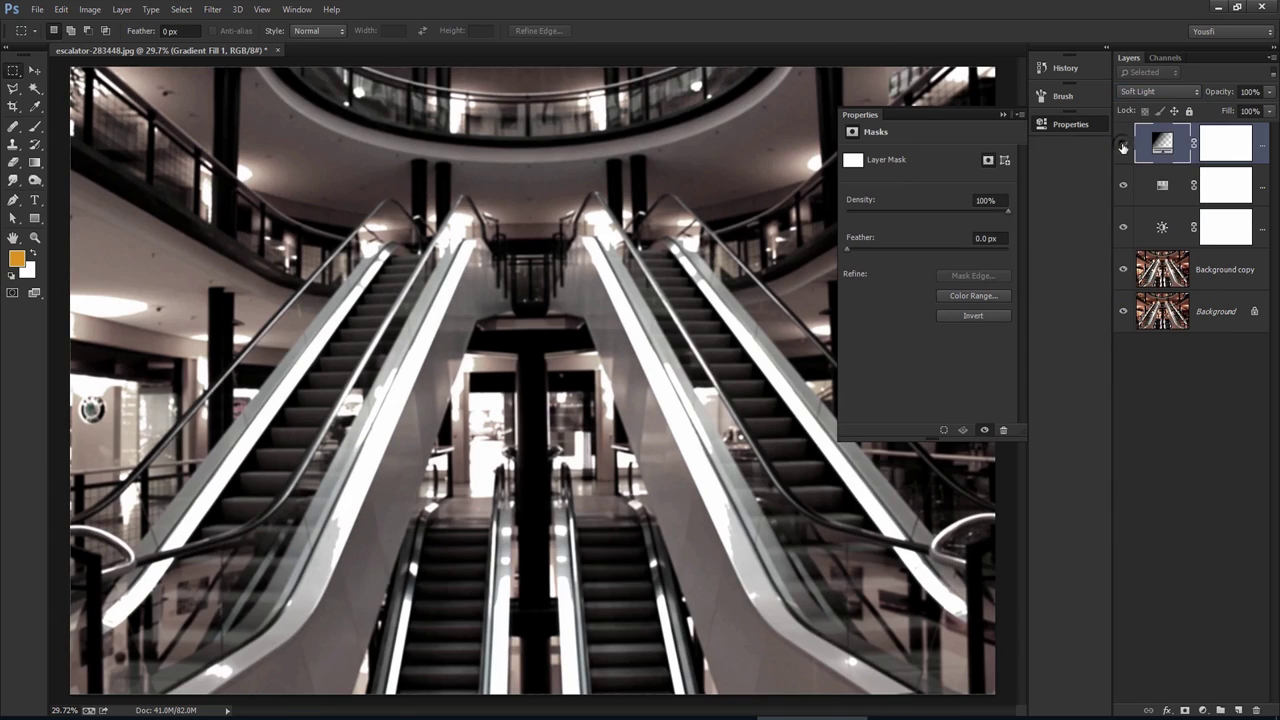
left_click(1060, 126)
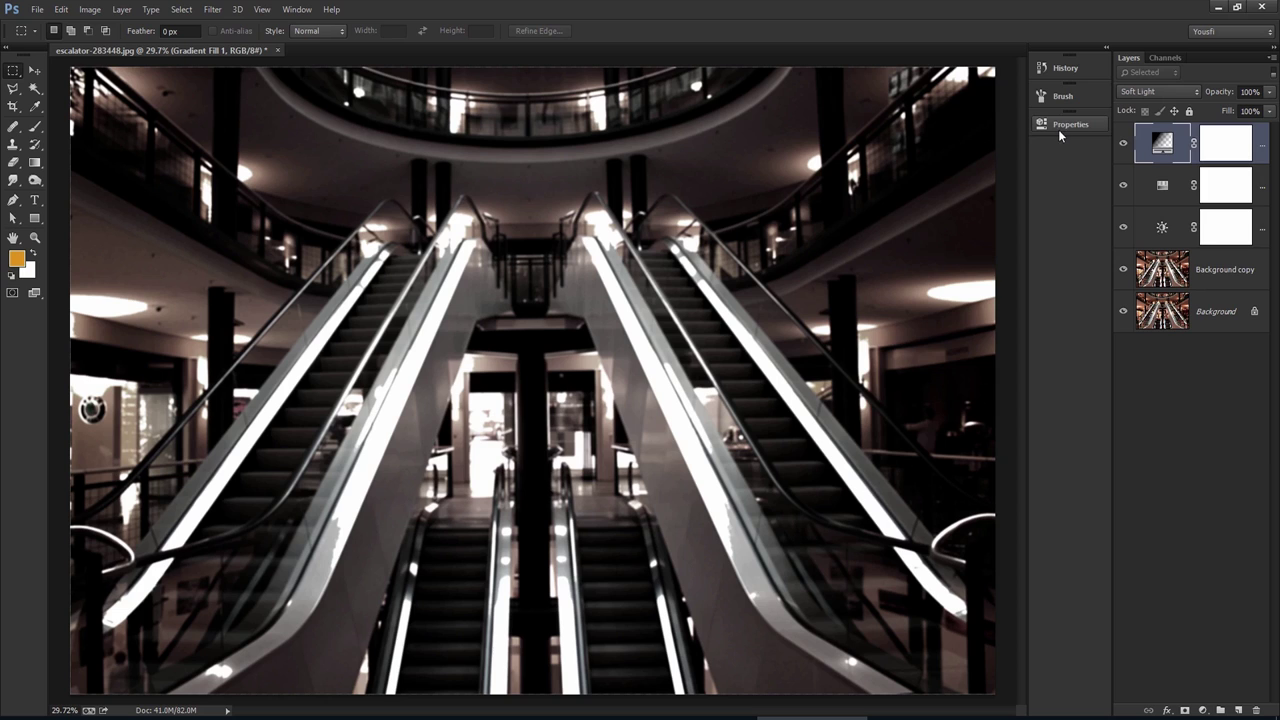
left_click(38, 12)
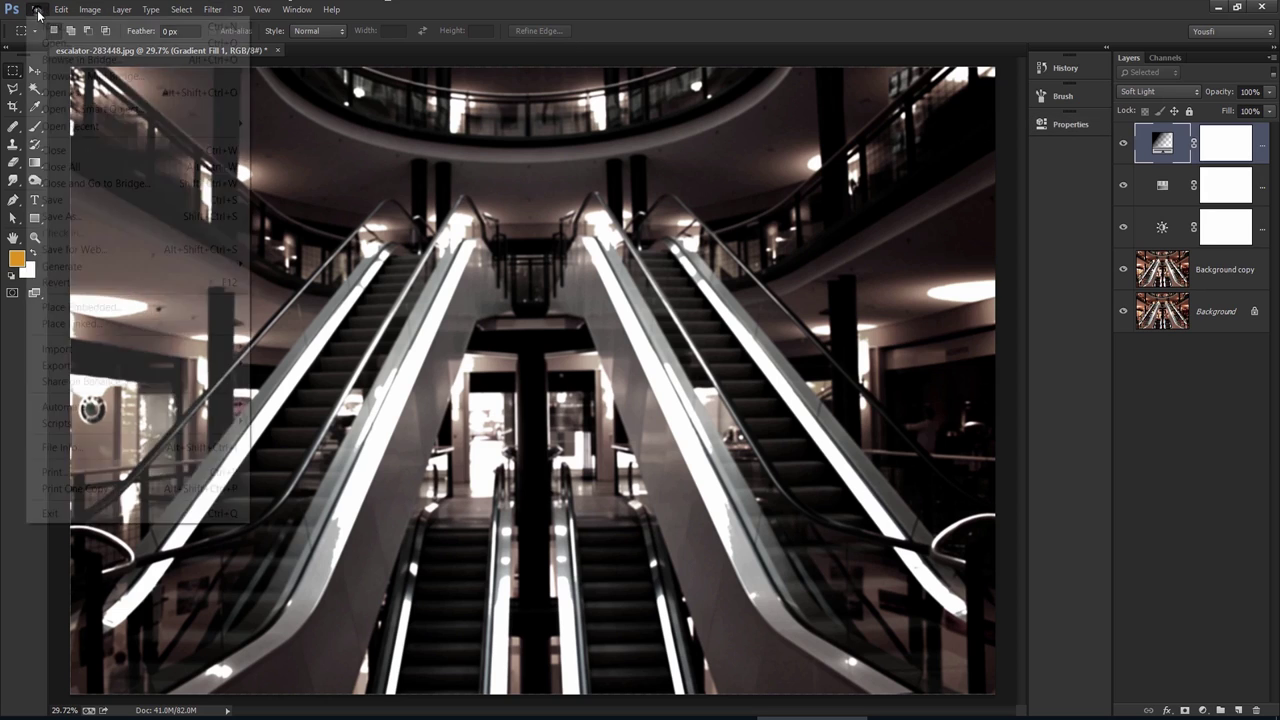
Step: Create a new 1×10 px document and zoom it to fill the window
left_click(50, 26)
double_click(592, 246)
double_click(612, 266)
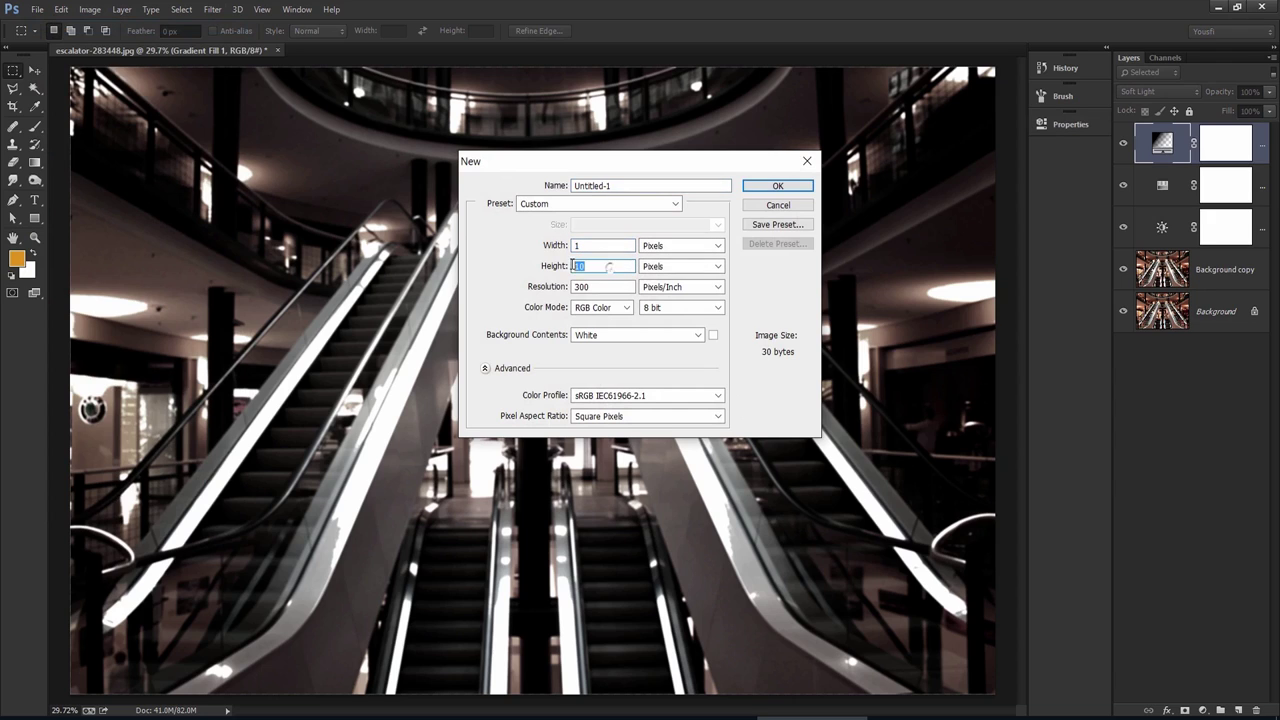
left_click(769, 190)
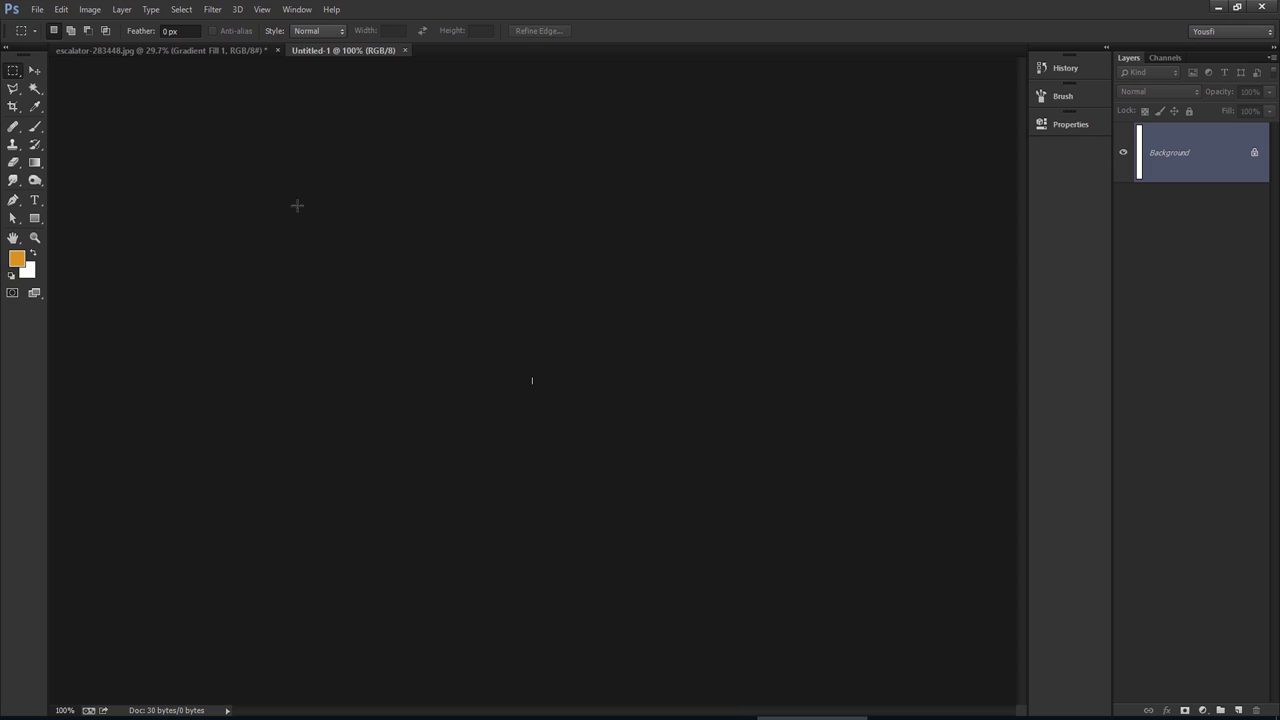
left_click(34, 237)
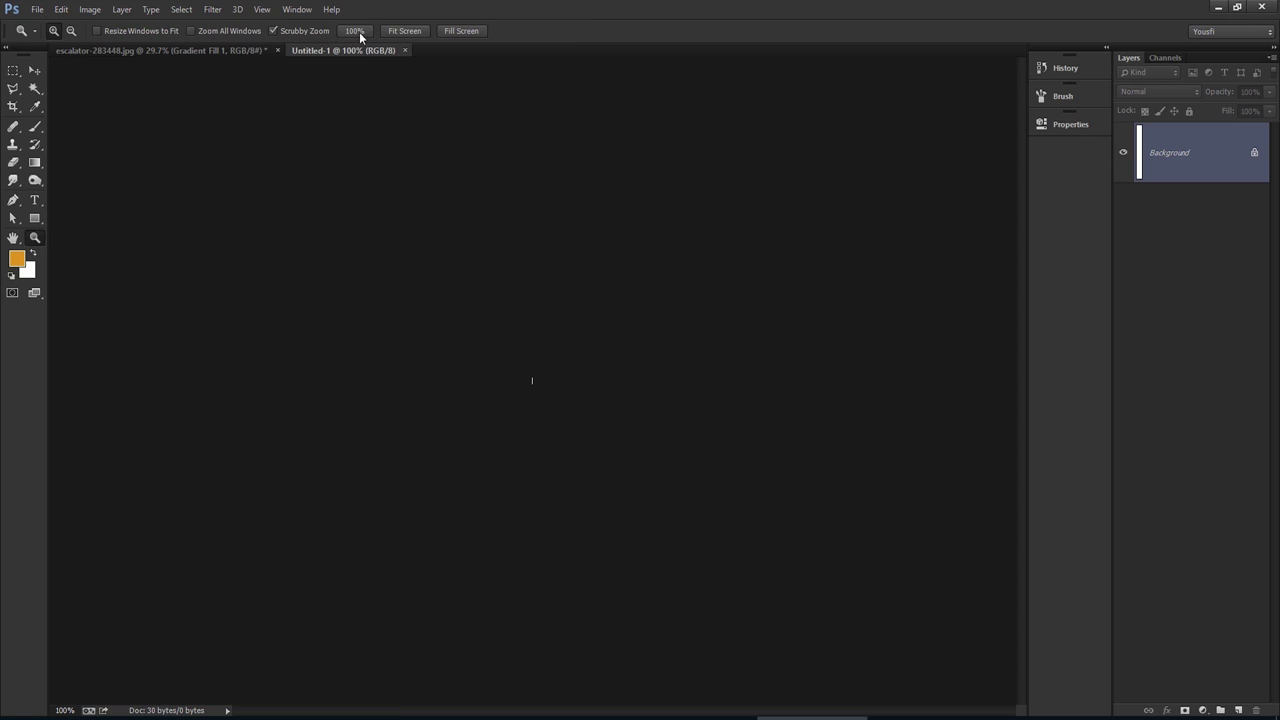
left_click(398, 30)
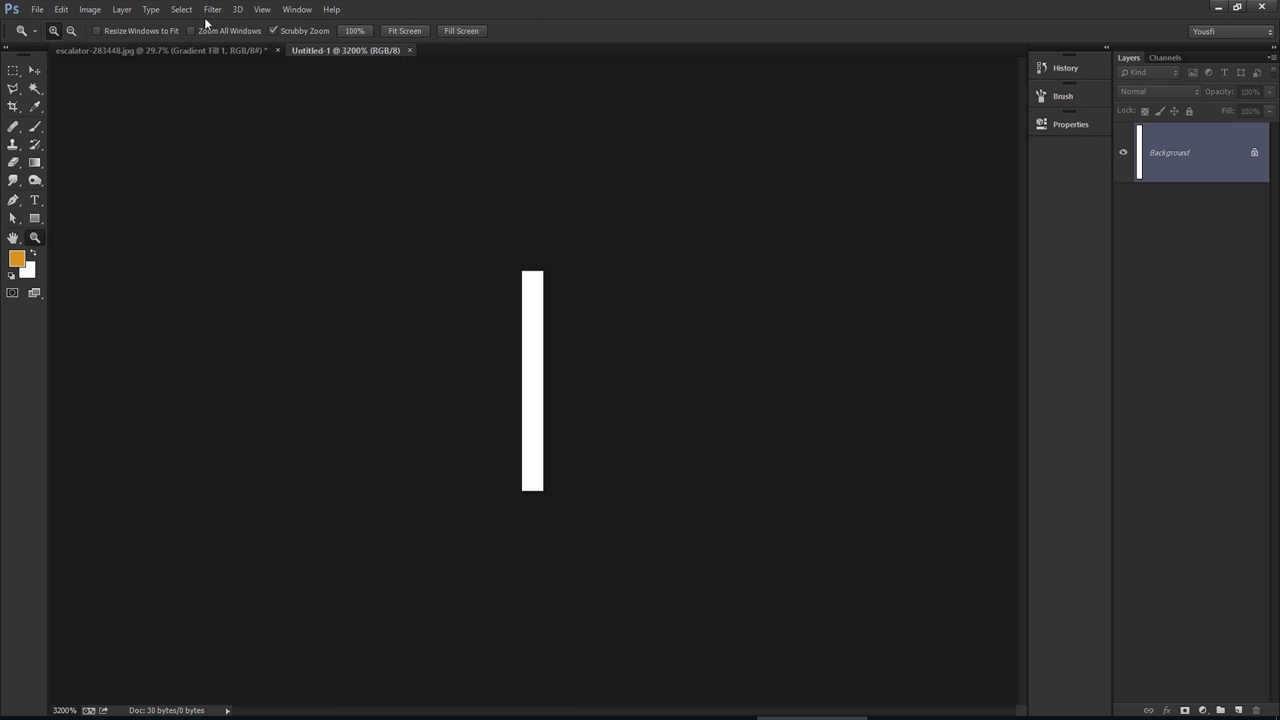
Step: Add a horizontal guide across the middle of the canvas
left_click(266, 10)
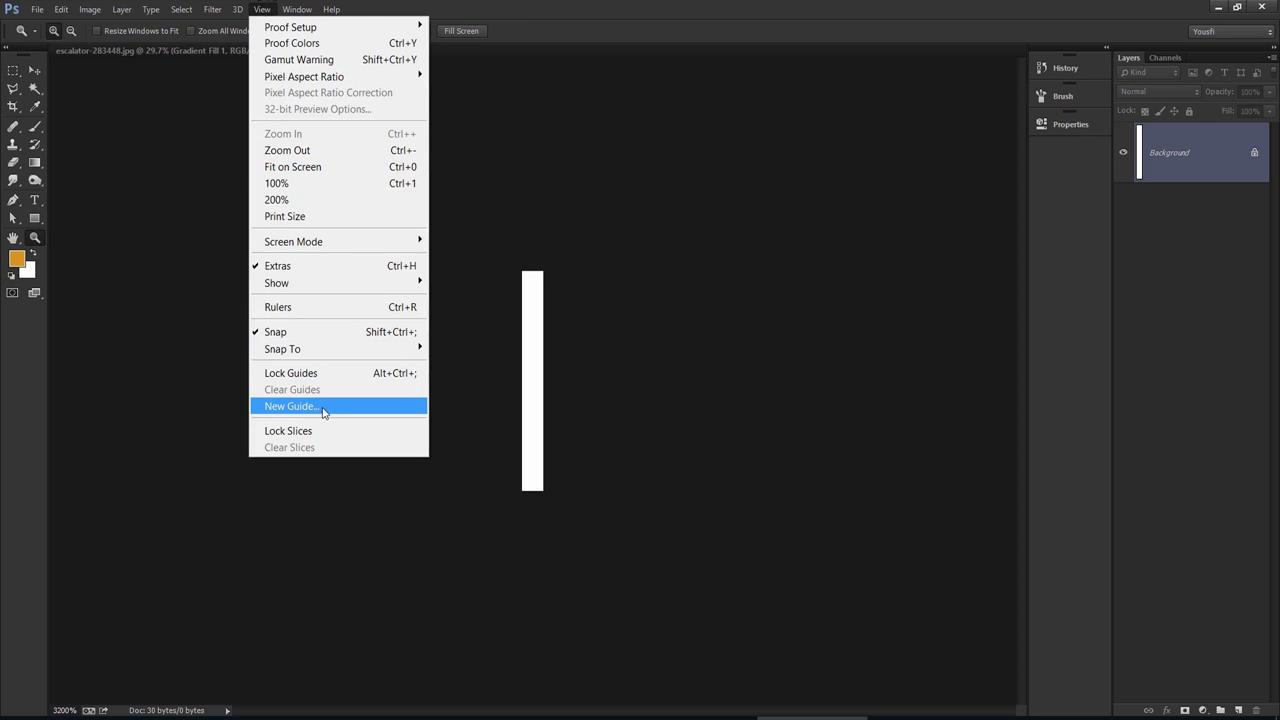
left_click(322, 406)
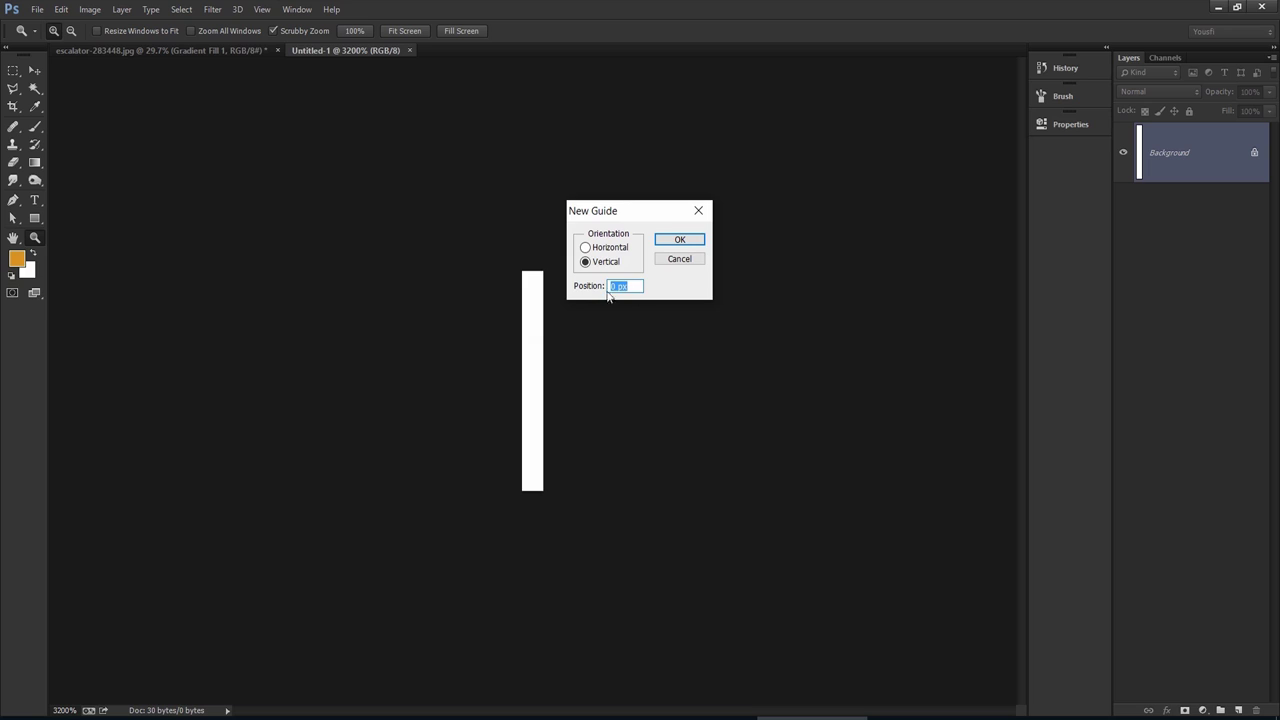
left_click(615, 247)
double_click(634, 285)
left_click(688, 239)
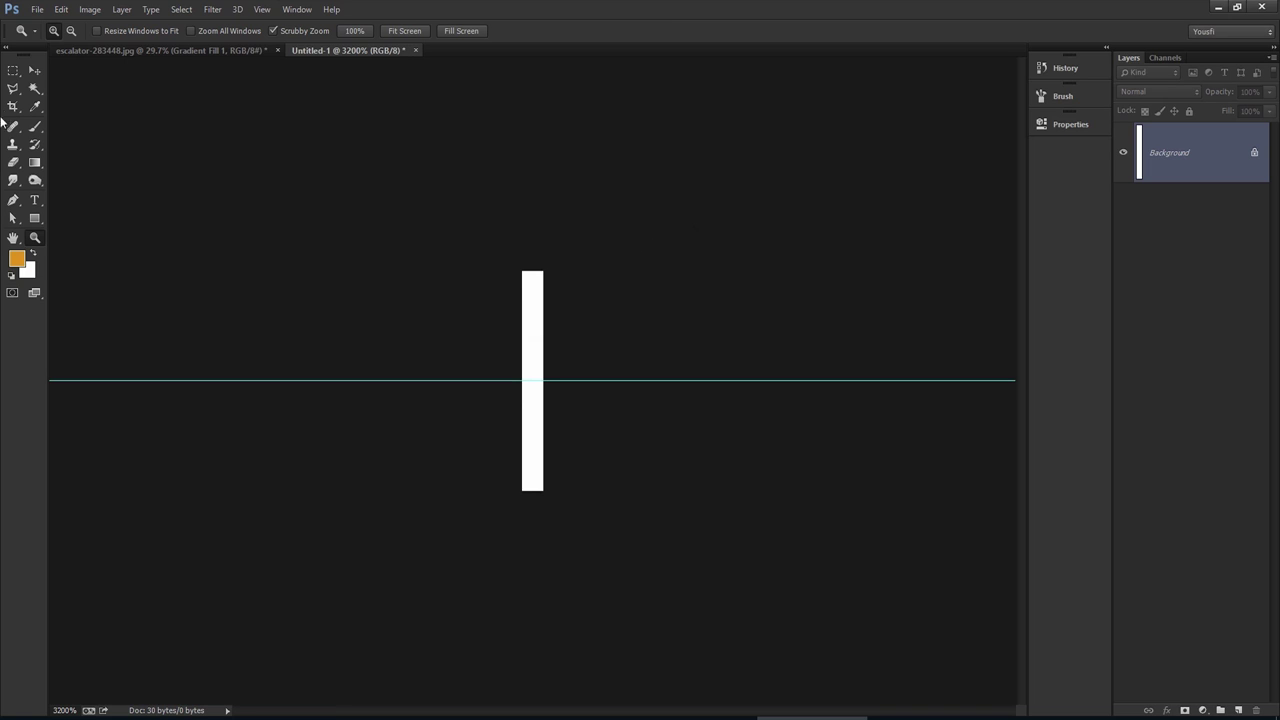
Step: Select the top half down to the guide and fill it black on a new Layer 1
left_click(13, 70)
left_click_drag(525, 281, 543, 380)
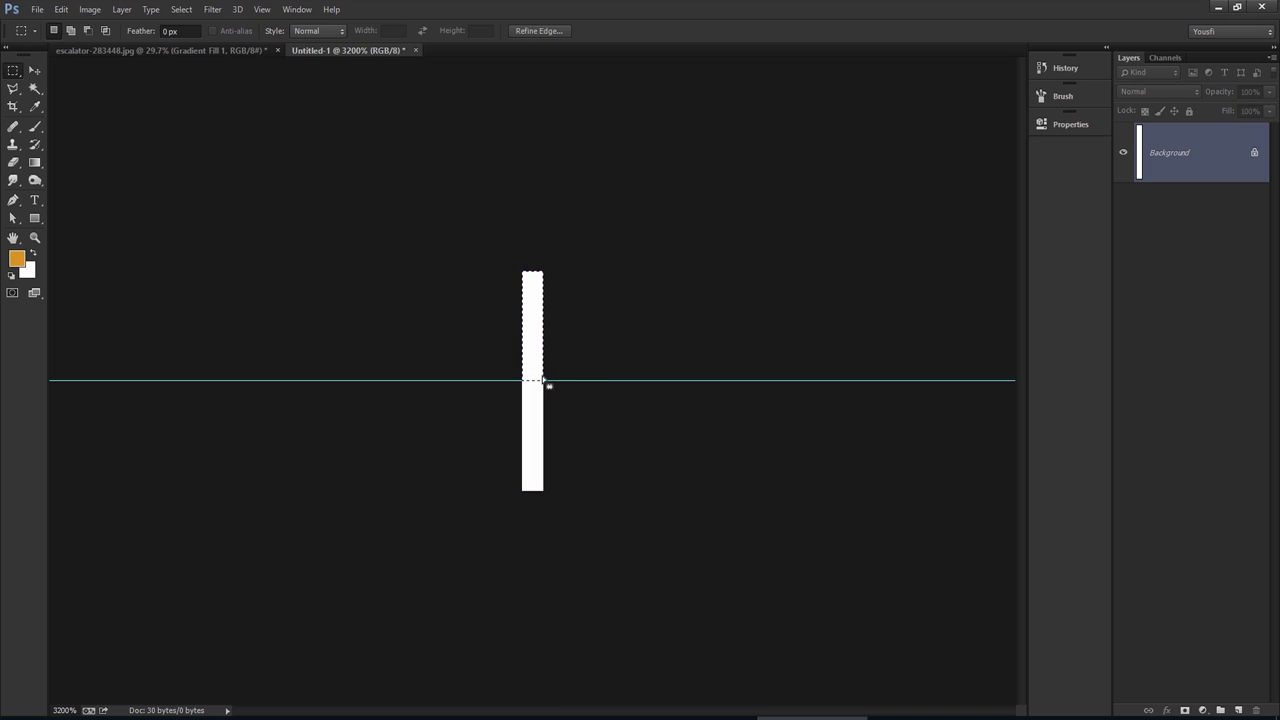
left_click(1240, 711)
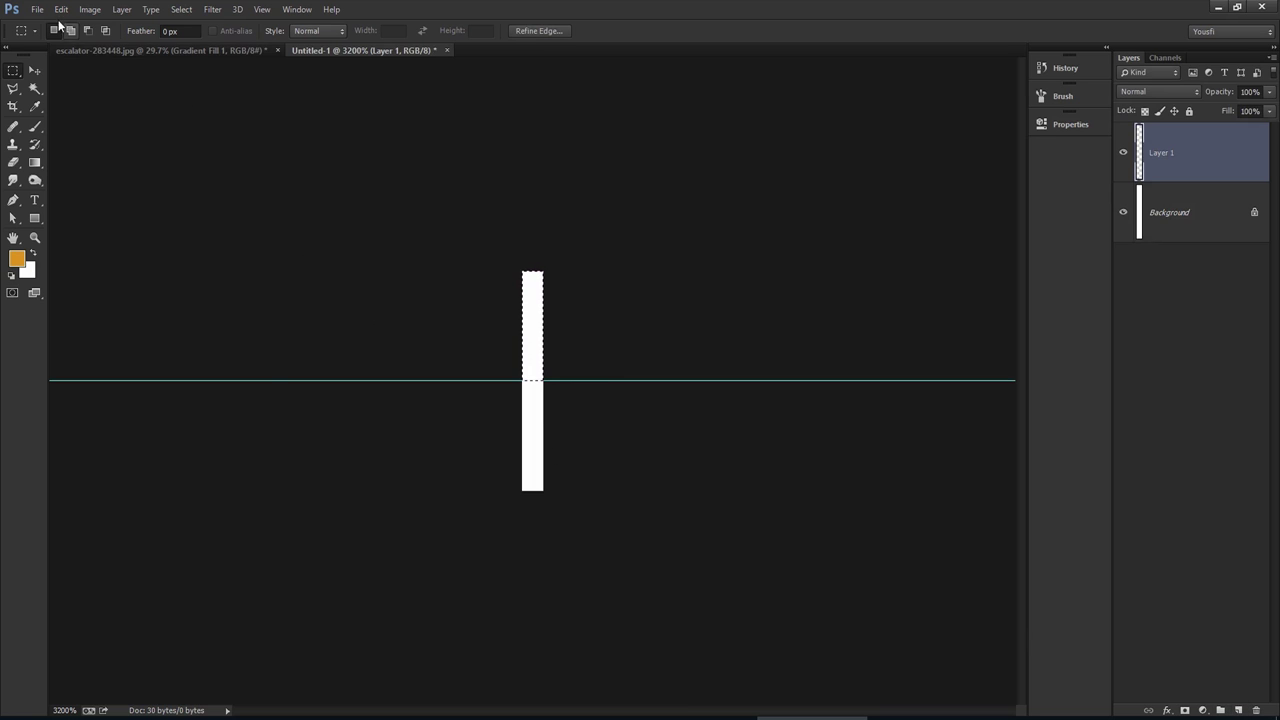
left_click(61, 9)
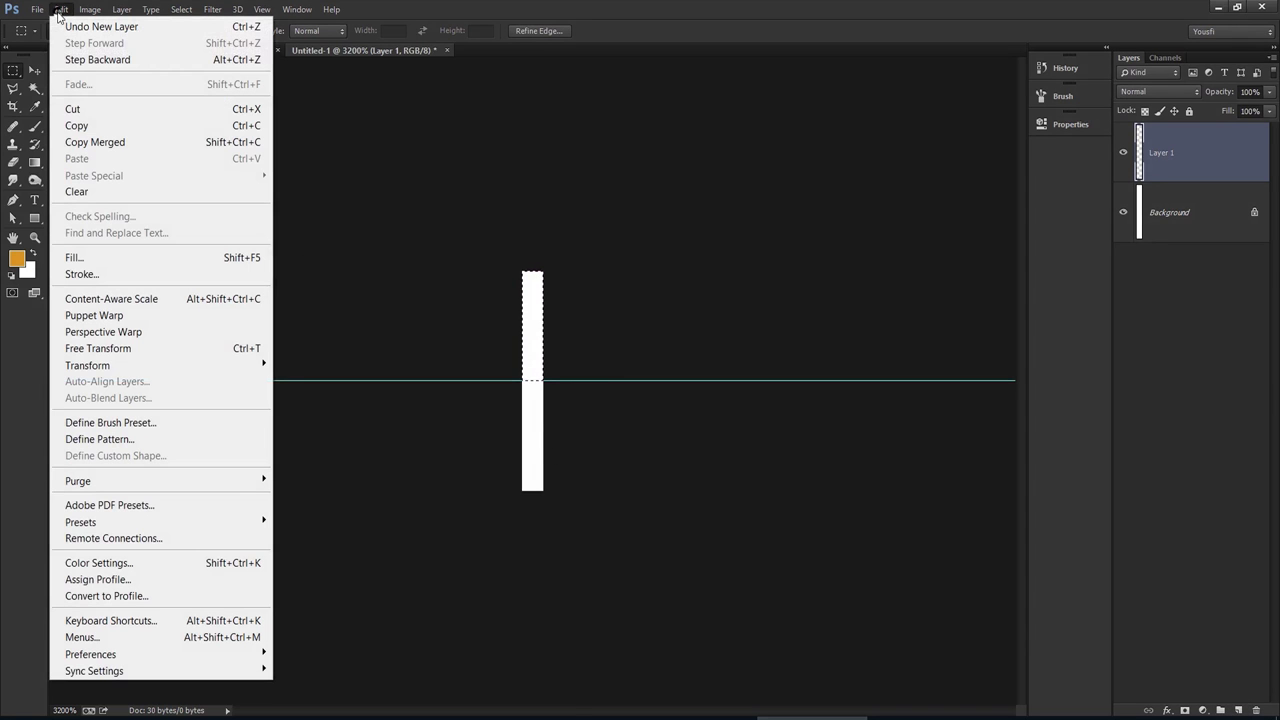
left_click(114, 257)
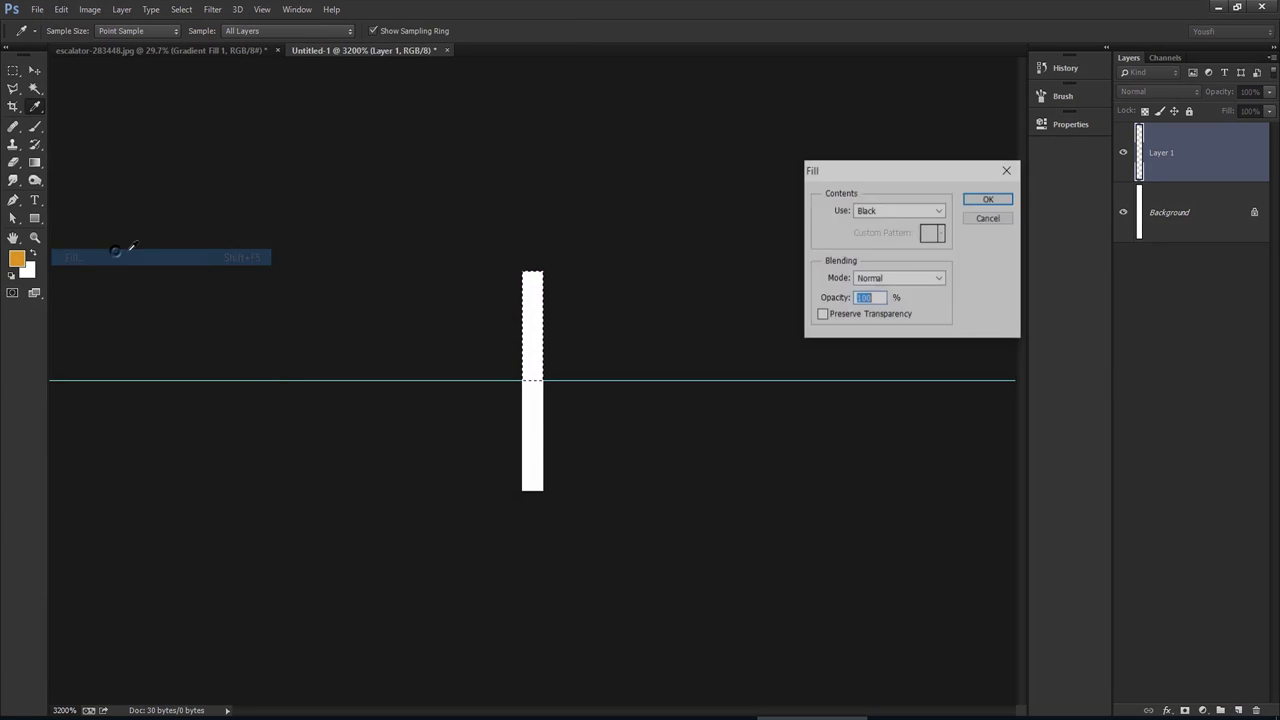
left_click(903, 210)
left_click(910, 333)
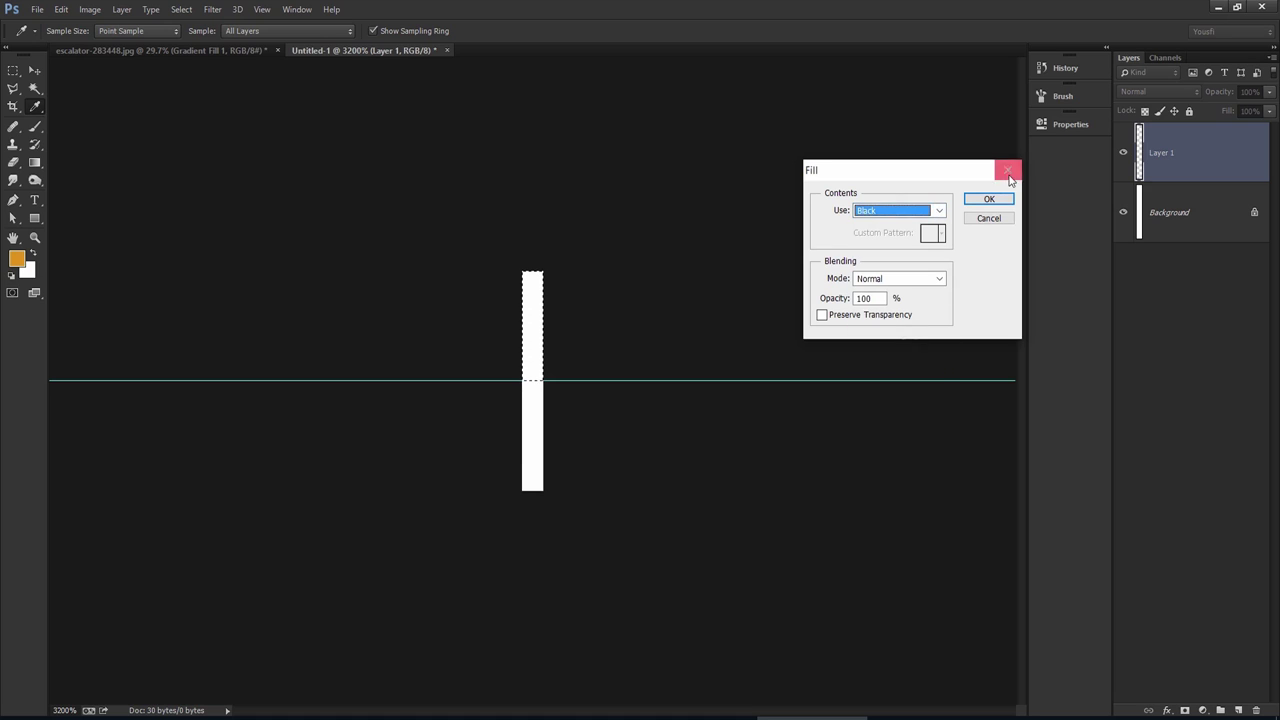
left_click(989, 199)
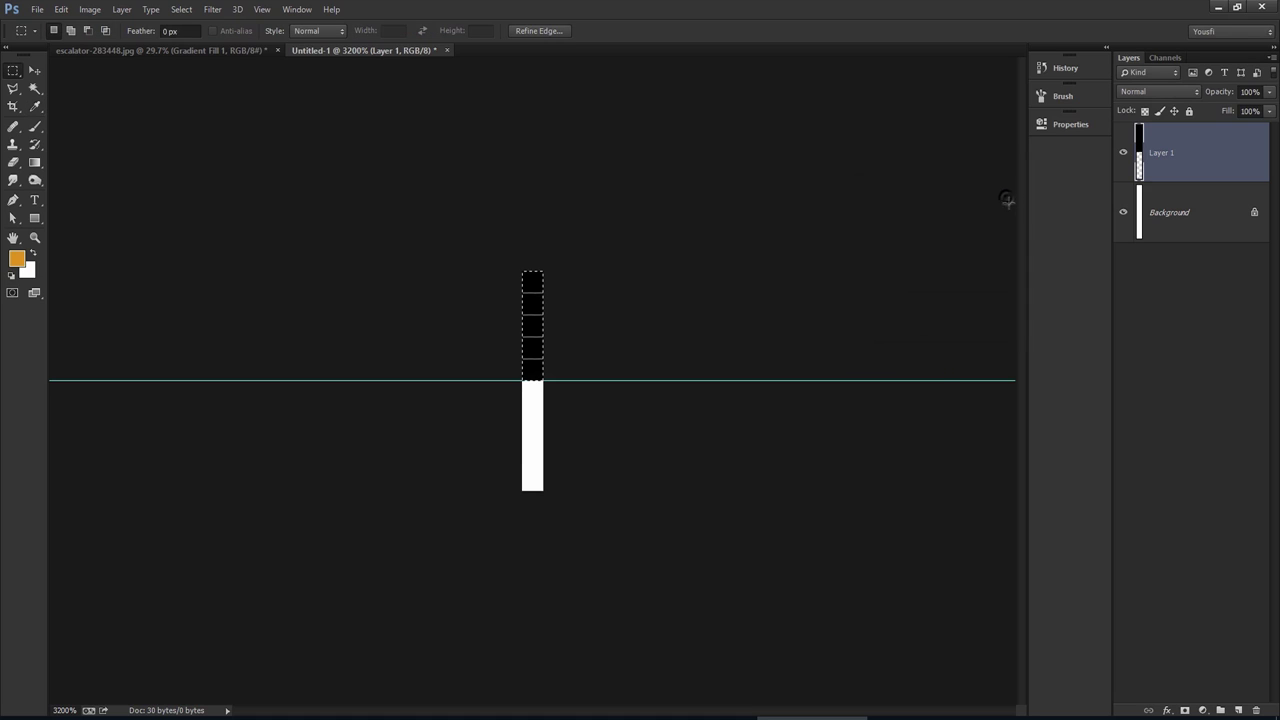
Step: Hide the Background layer and deselect
left_click(1124, 213)
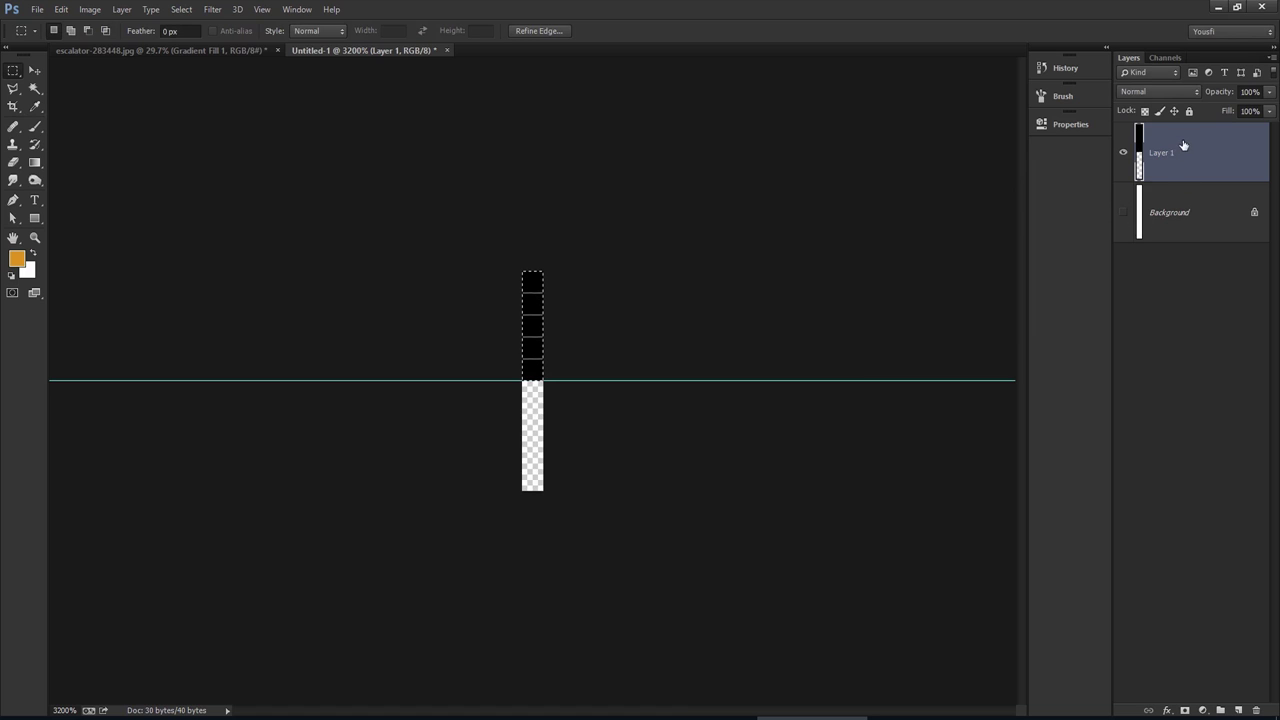
left_click(181, 9)
left_click(192, 44)
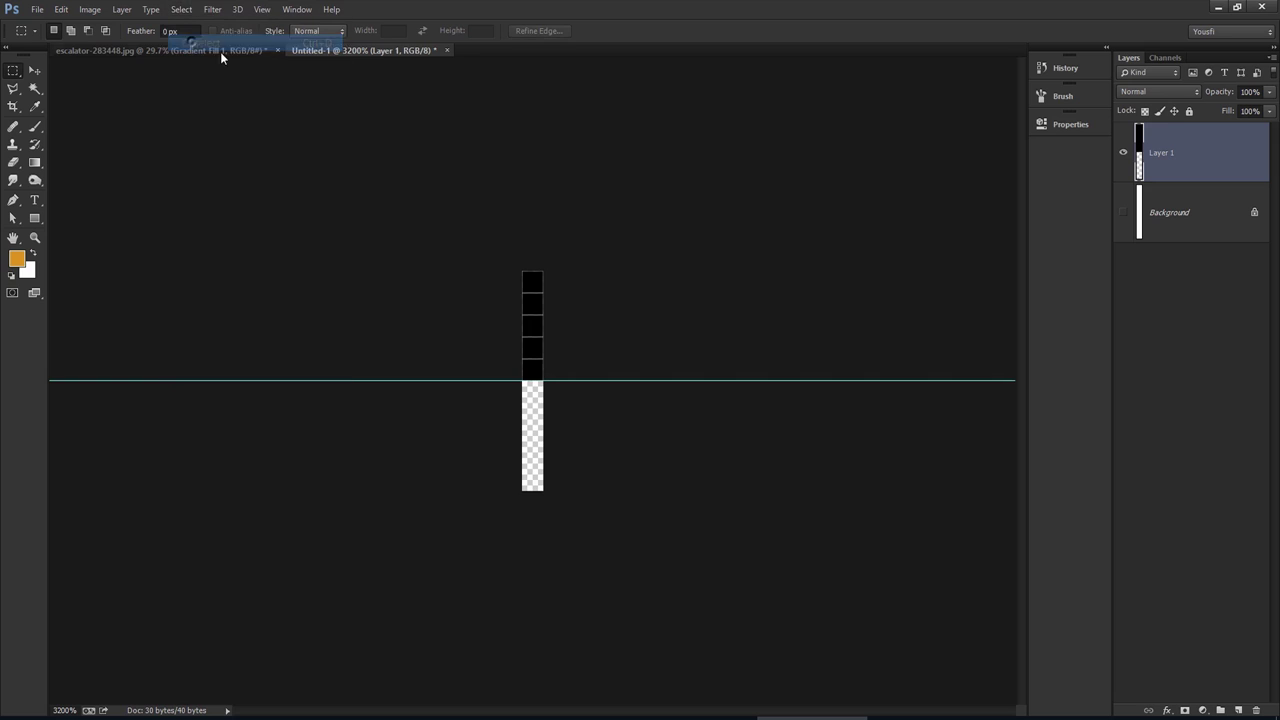
left_click(58, 9)
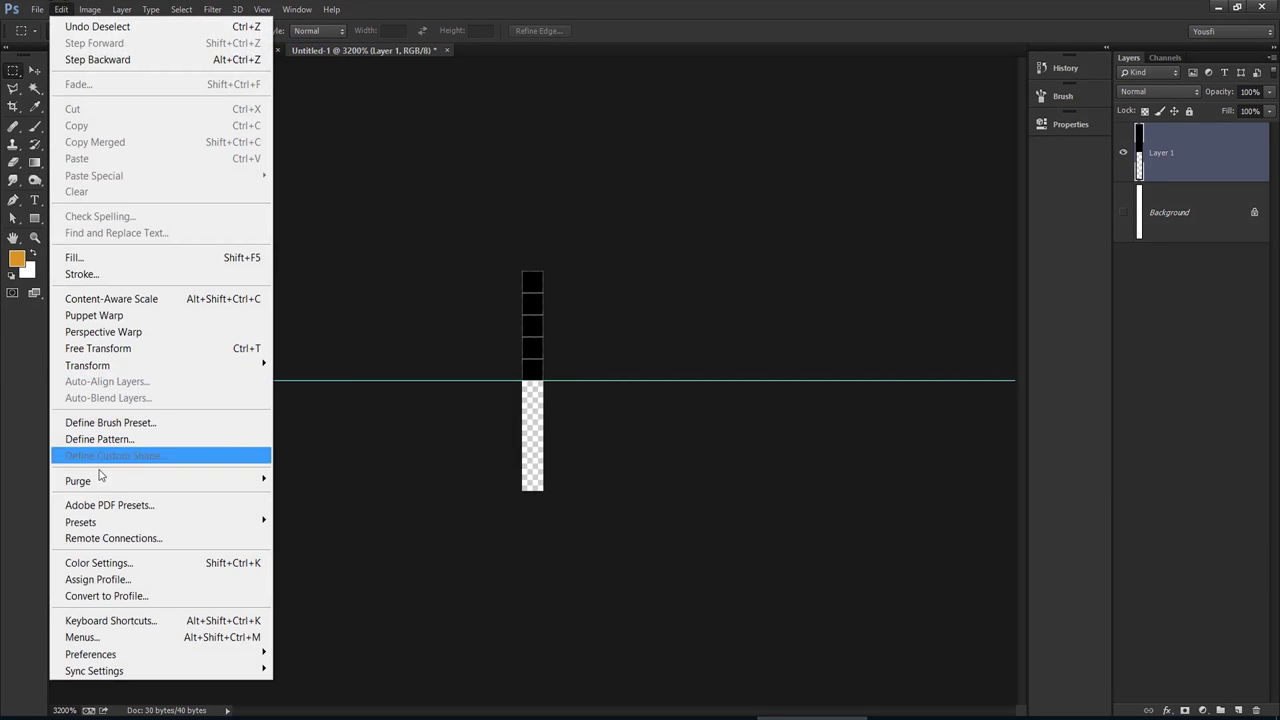
Step: Define the tile as pattern 'Black Lines' and close Untitled-1 without saving
left_click(184, 442)
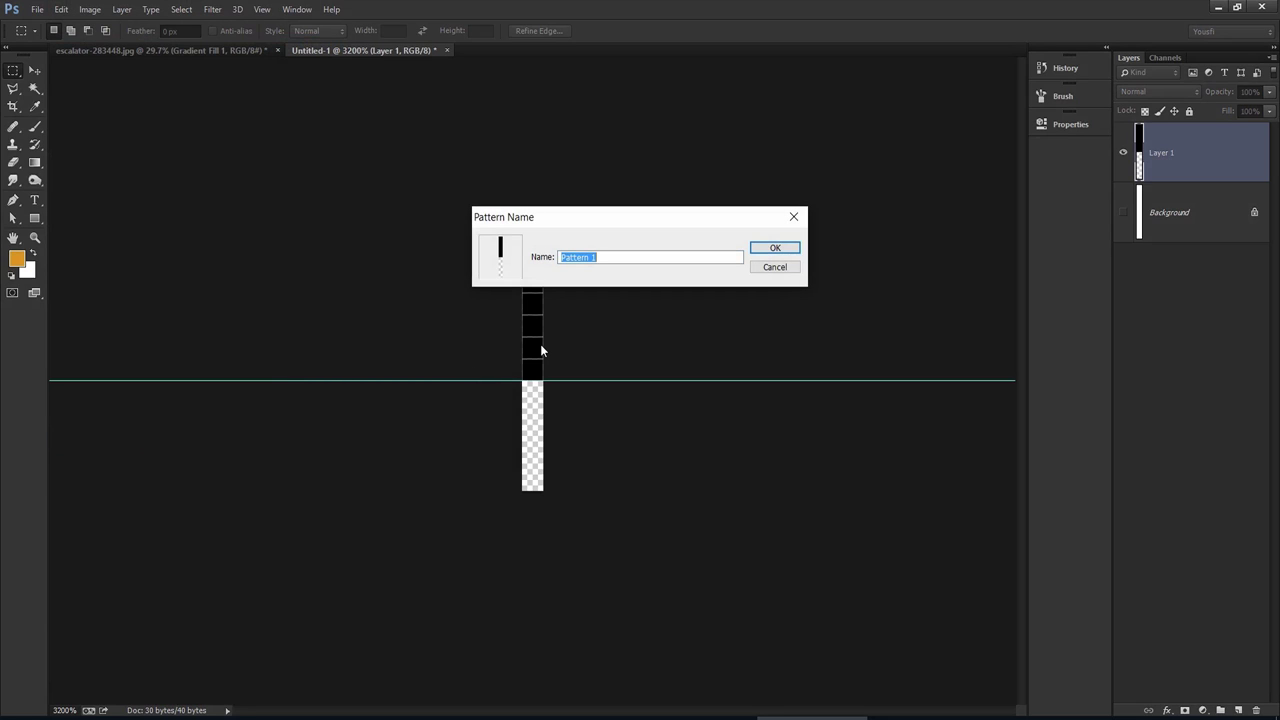
type("Black Lin")
type("es")
left_click(788, 249)
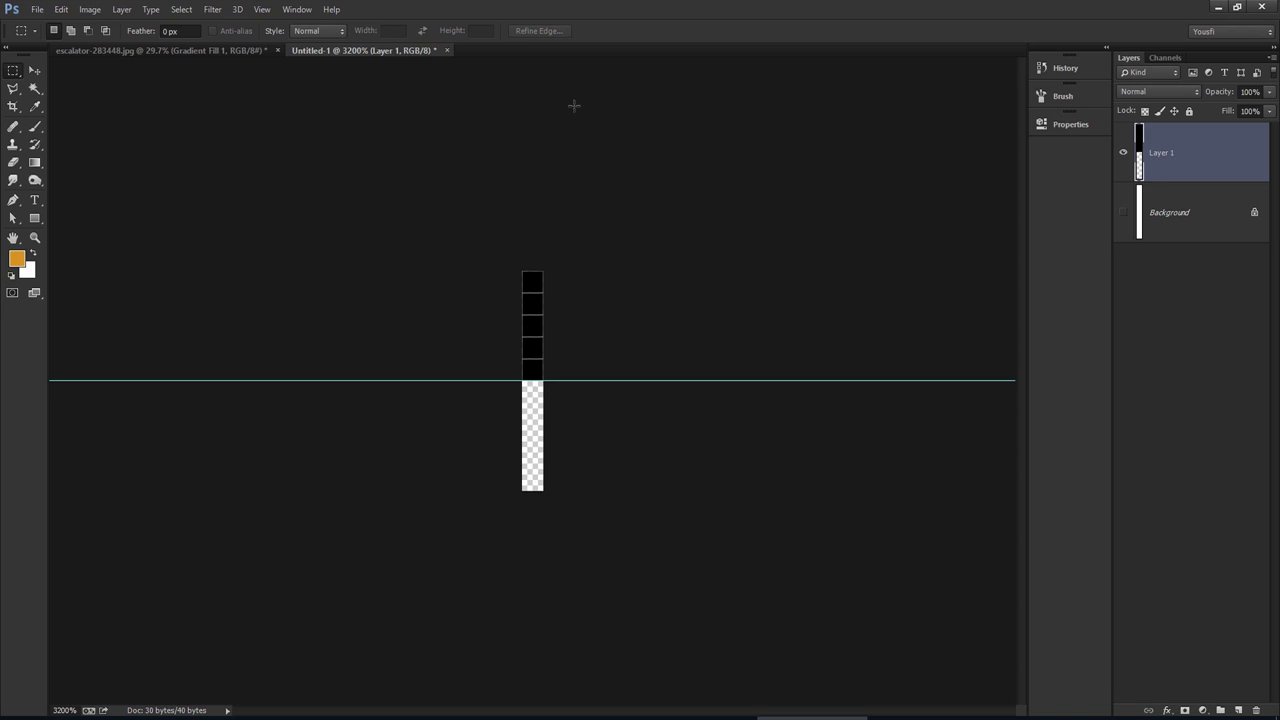
left_click(447, 50)
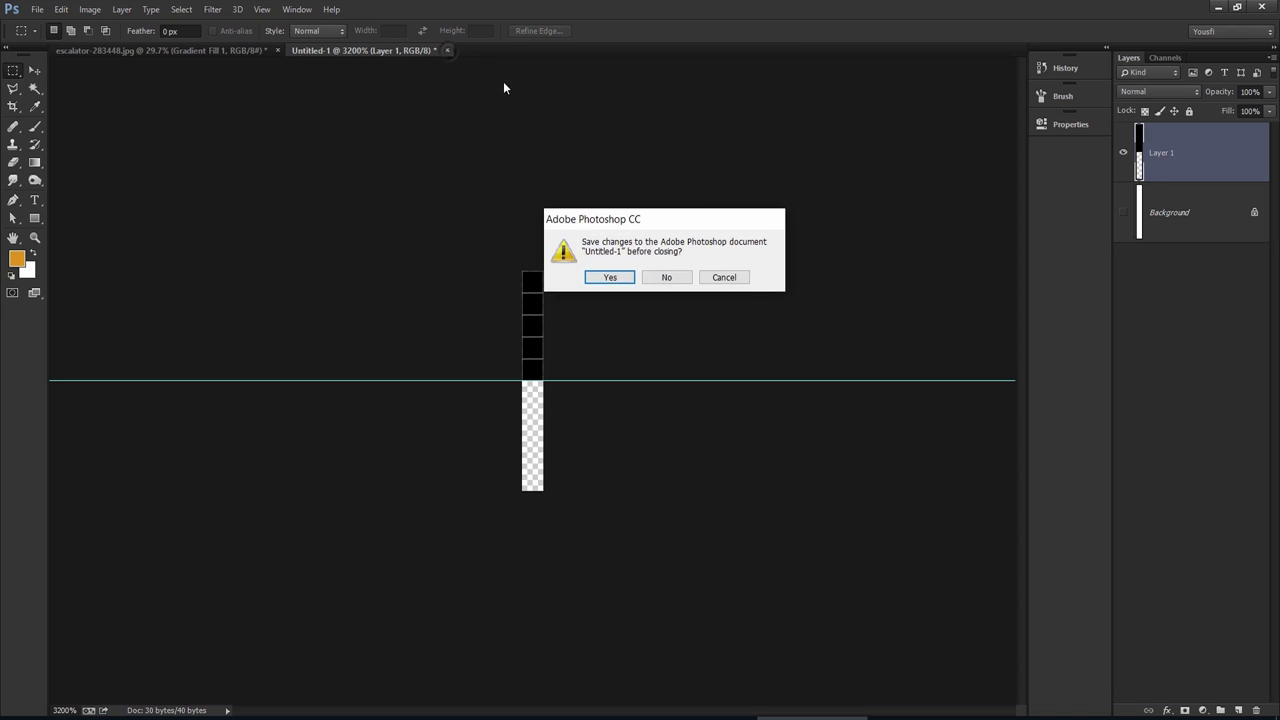
left_click(665, 278)
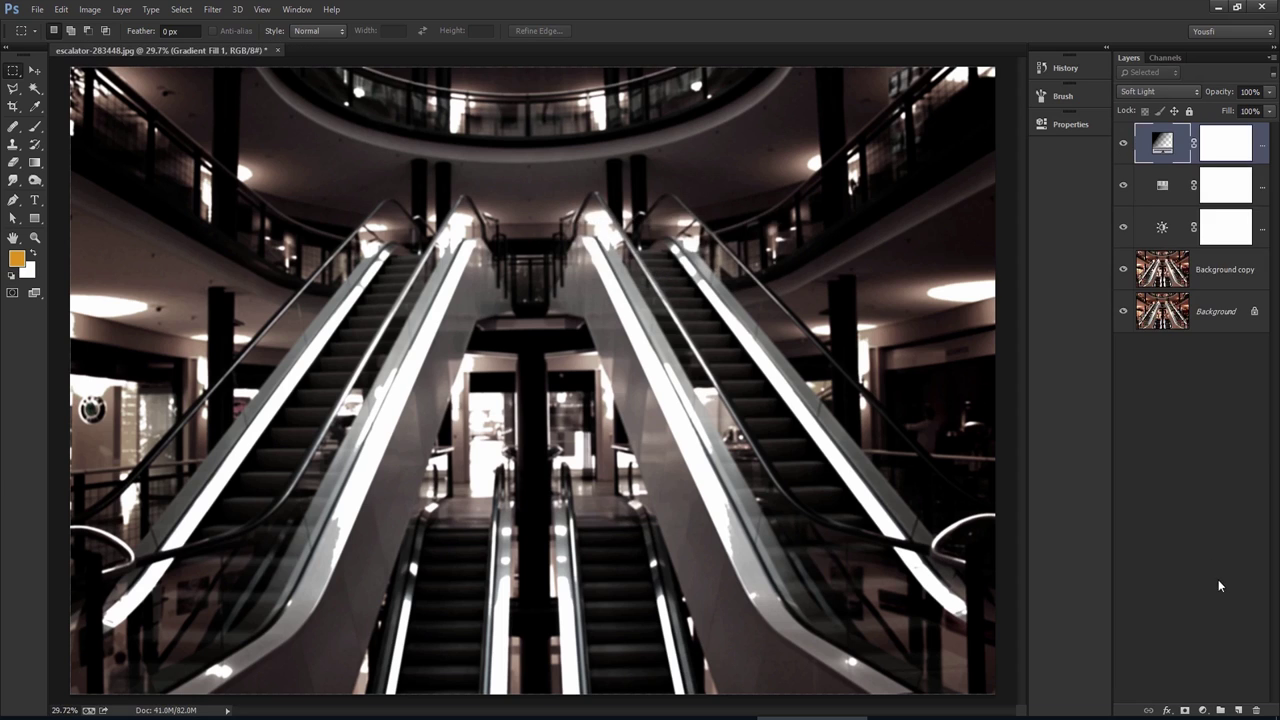
Step: Add a Pattern Fill layer using the stripe pattern at 200% scale
left_click(1203, 710)
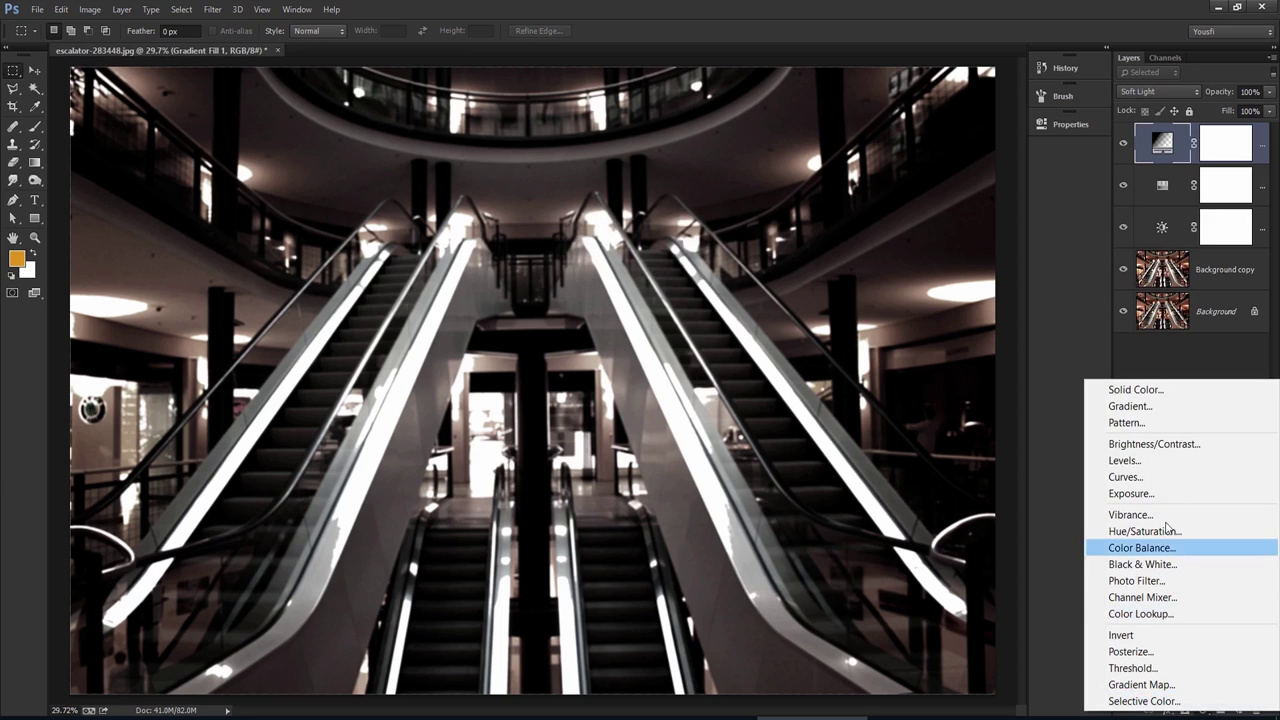
left_click(1146, 422)
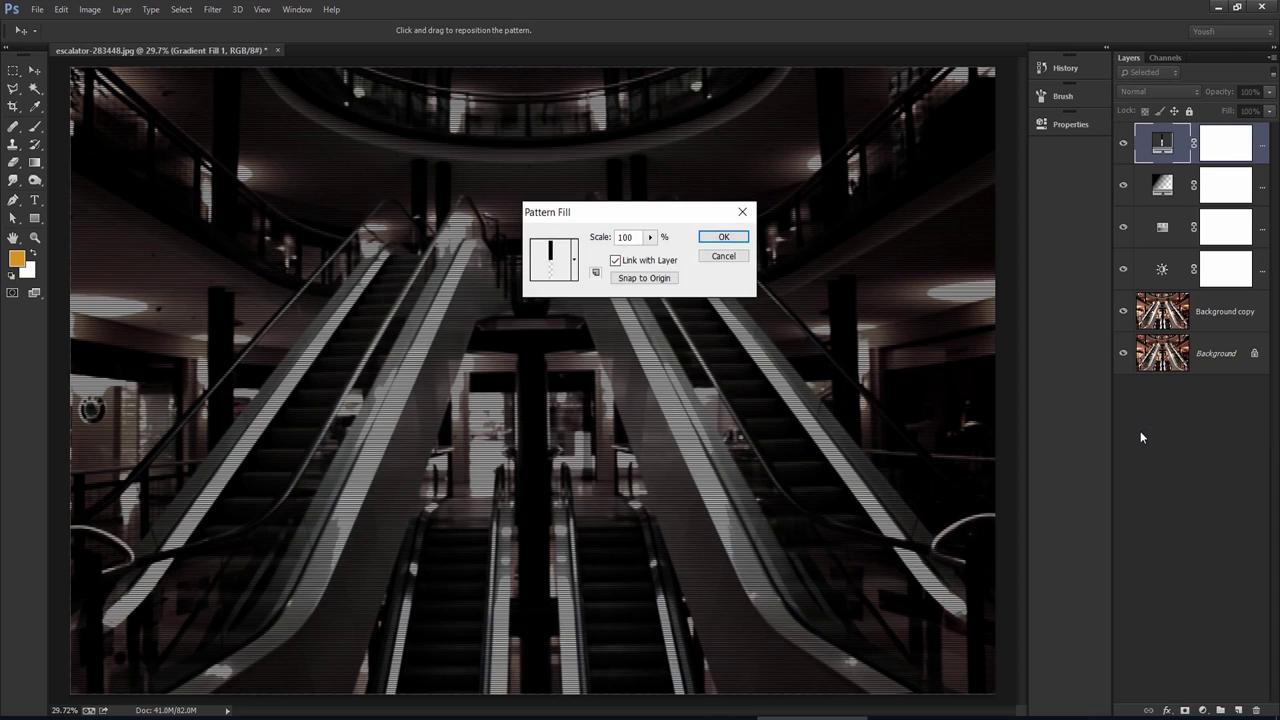
left_click(571, 262)
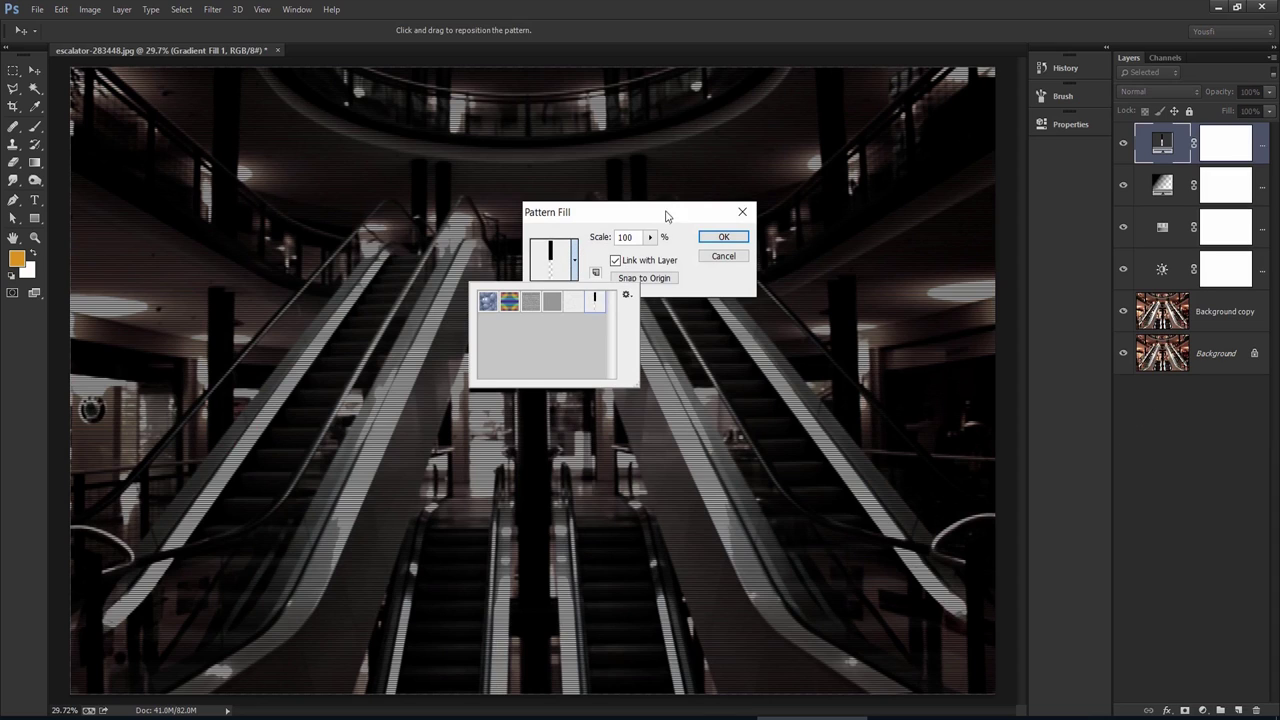
left_click(678, 216)
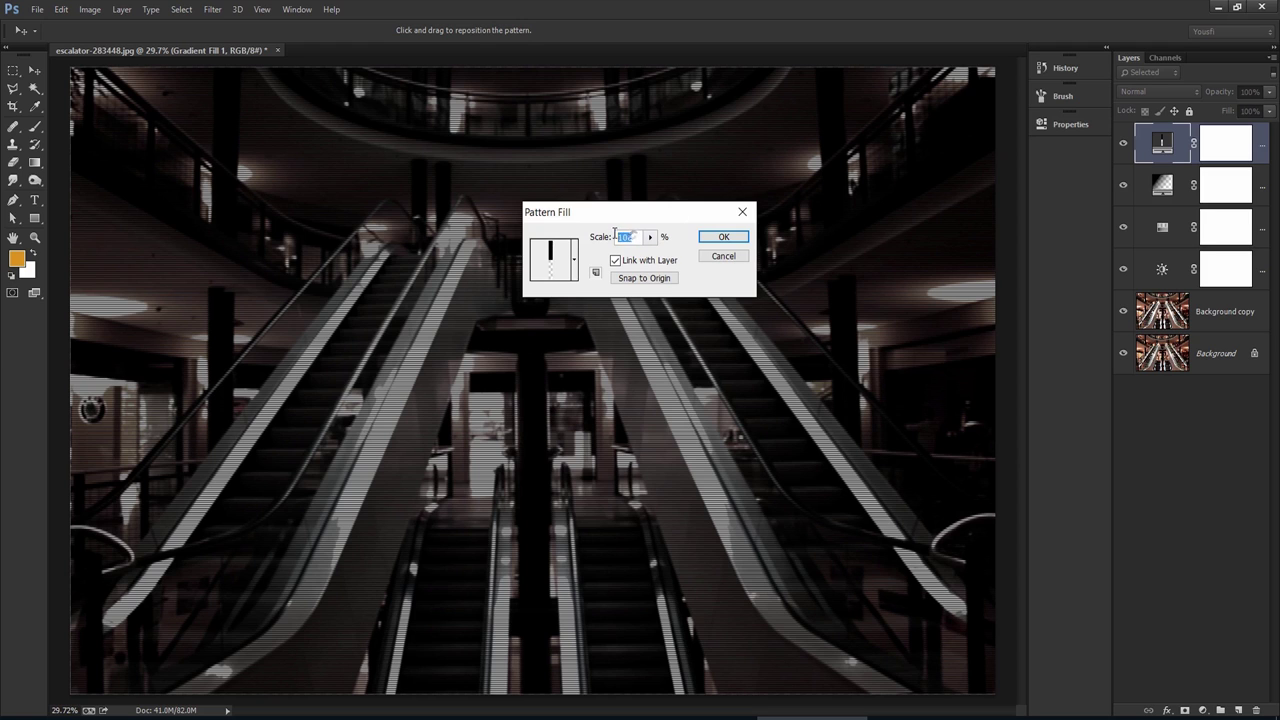
type("150")
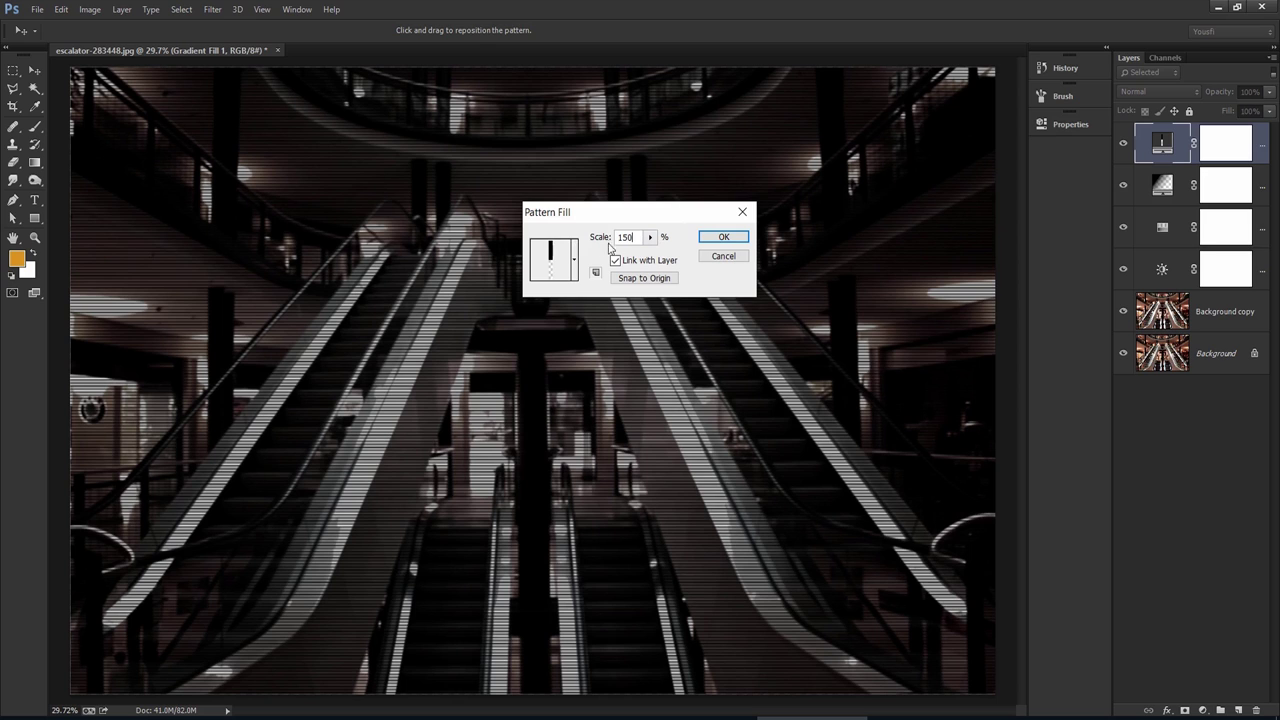
type("300")
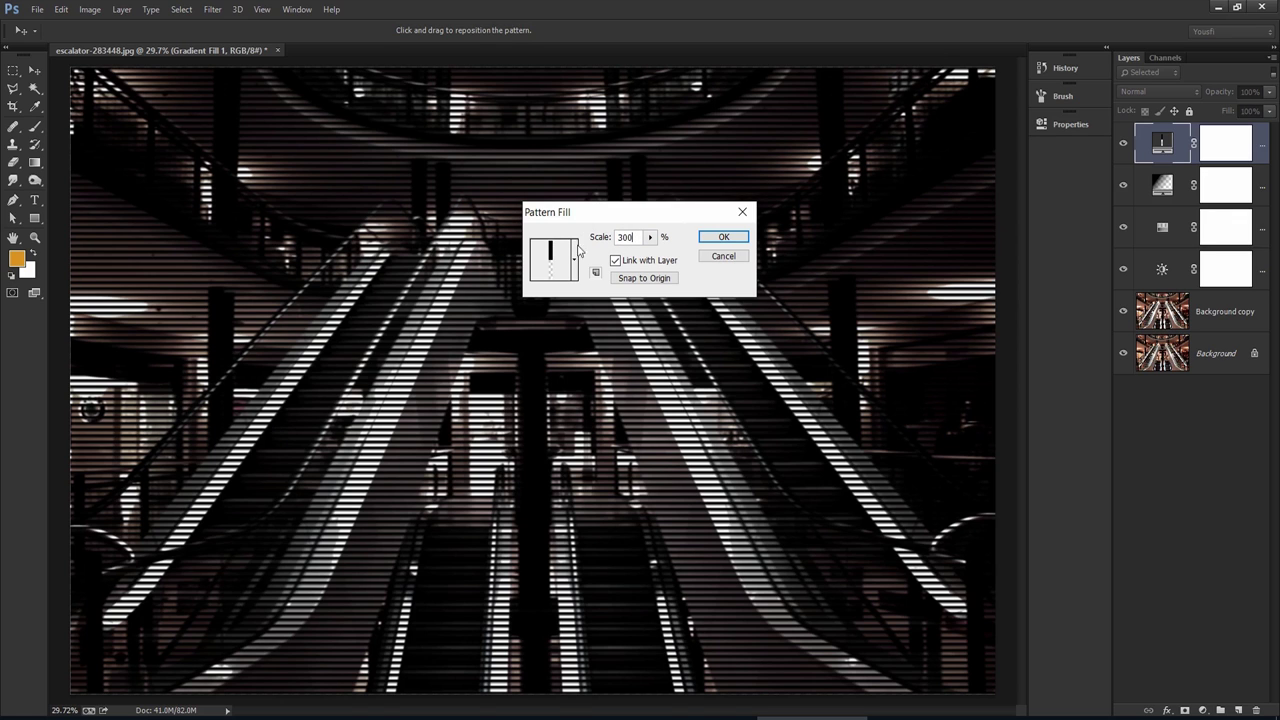
double_click(637, 237)
type("200")
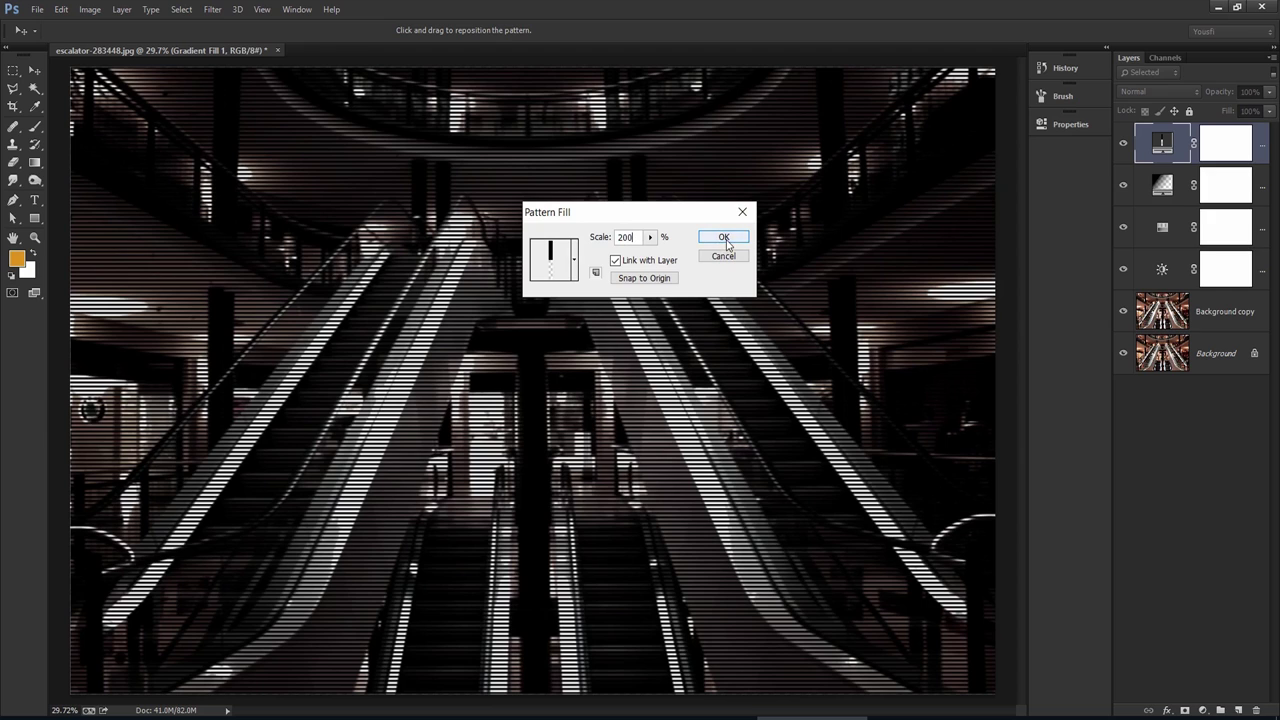
left_click(724, 238)
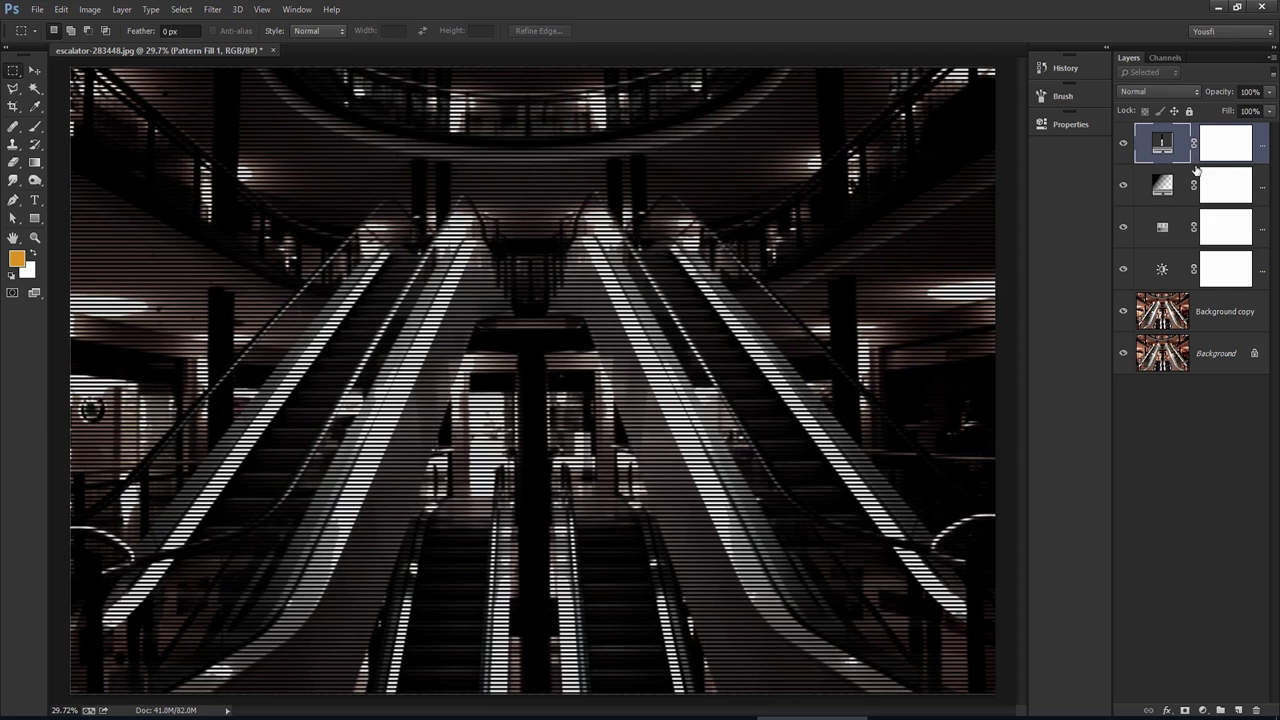
Step: Rasterize the Pattern Fill 1 layer and apply a 4-pixel Gaussian Blur
right_click(1265, 137)
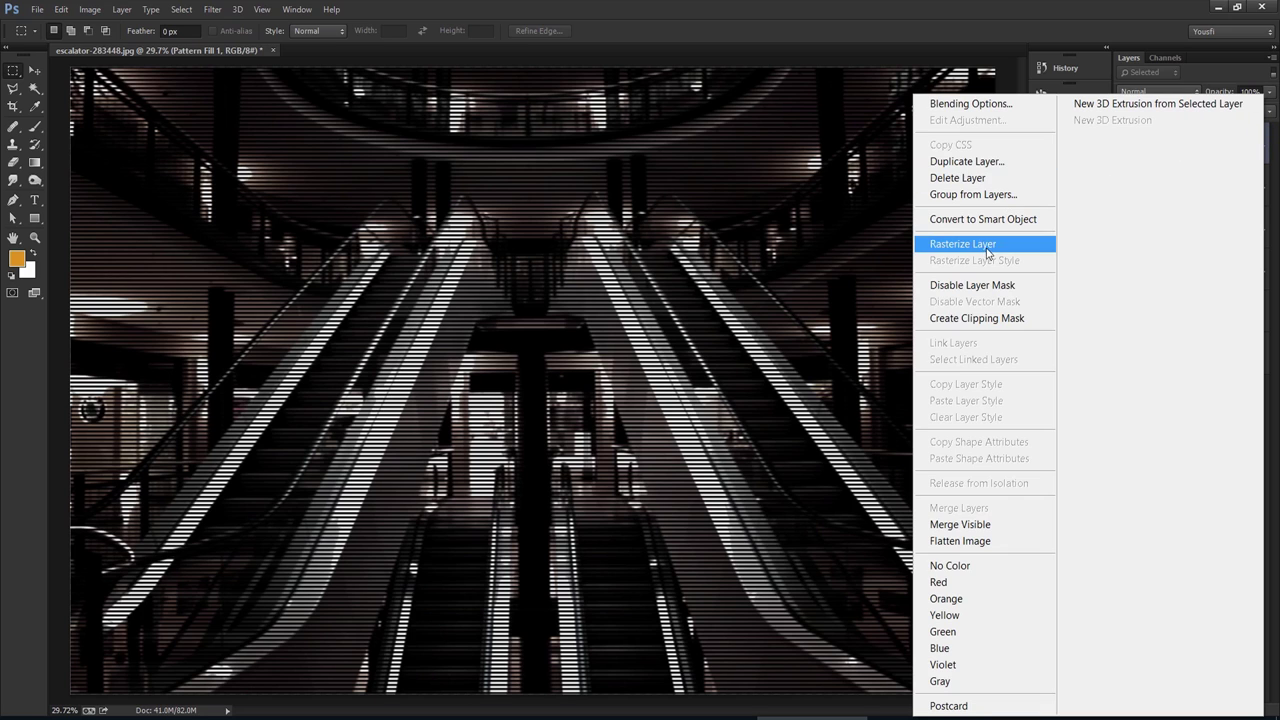
left_click(1001, 245)
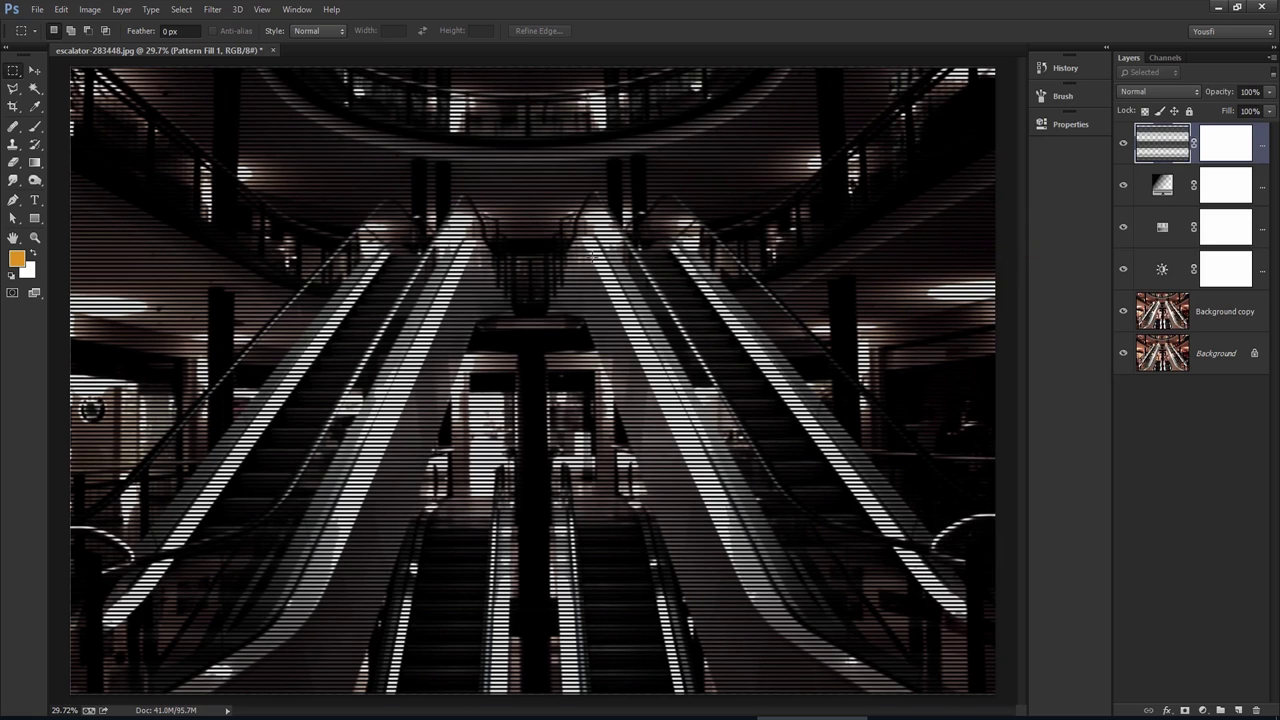
left_click(213, 10)
mouse_move(250, 200)
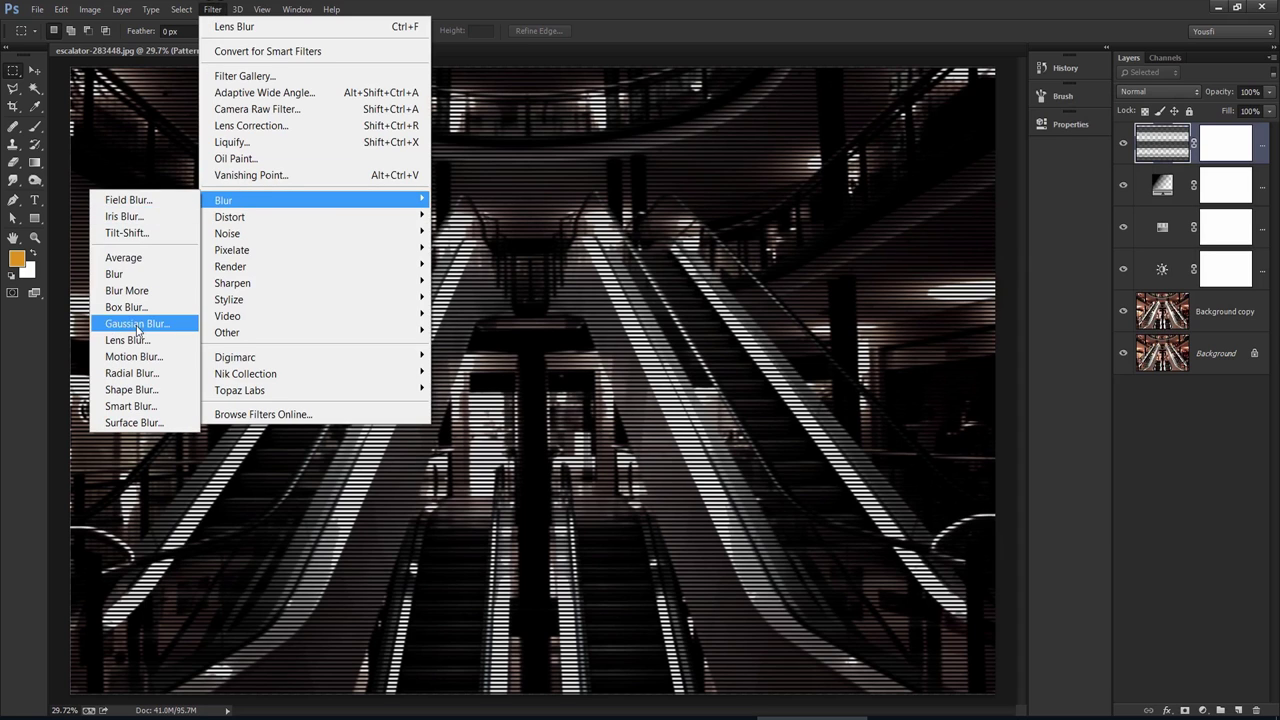
left_click(138, 325)
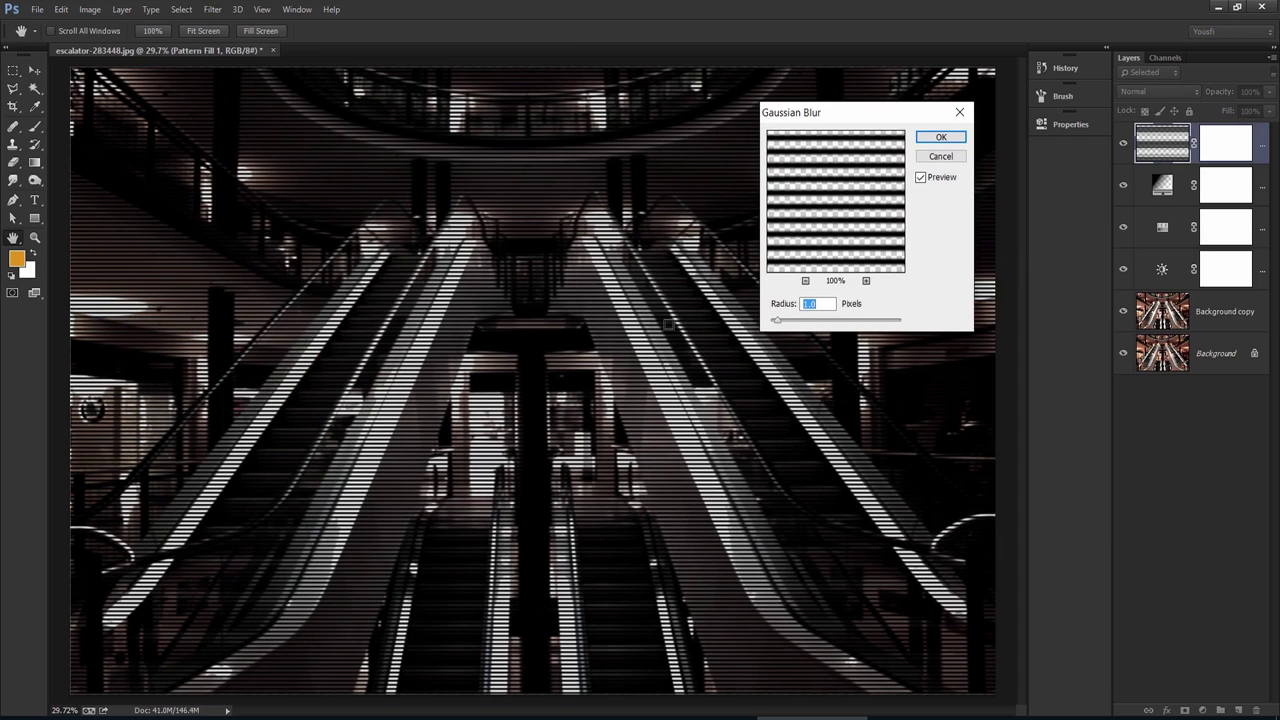
type("4")
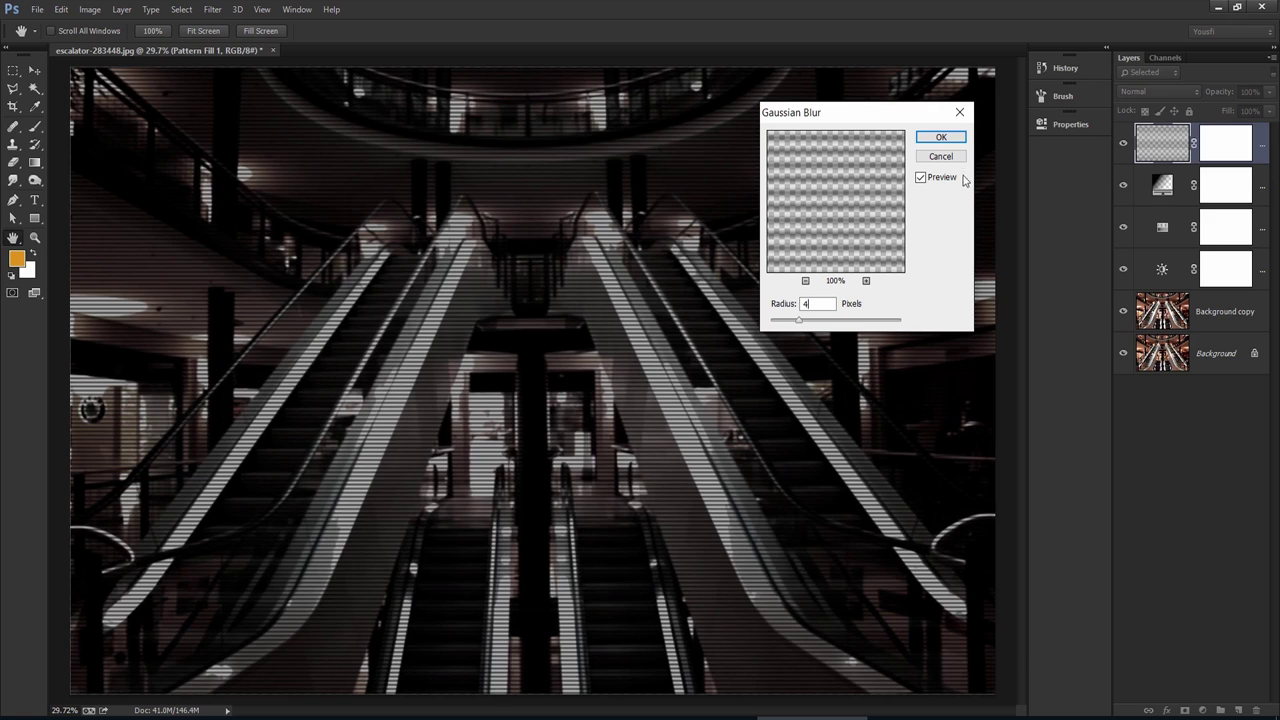
left_click(941, 138)
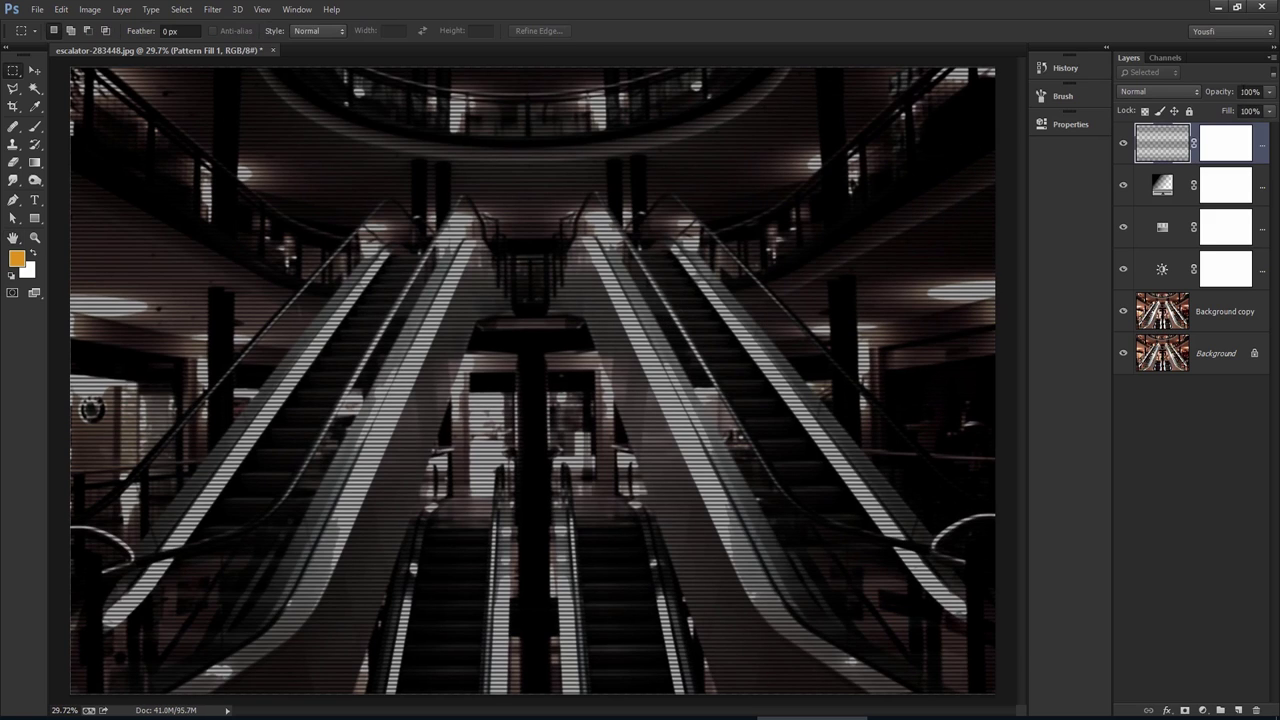
Step: Lower the stripe layer's opacity to 50%
left_click(1250, 92)
type("50")
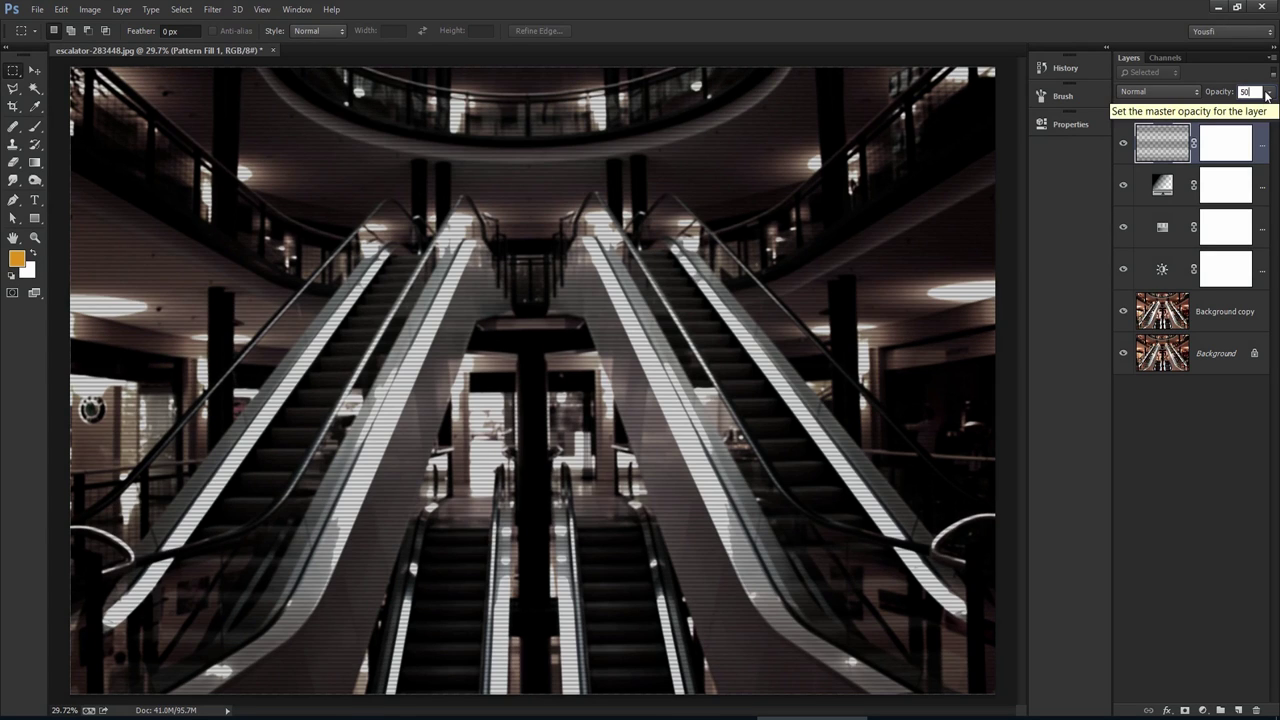
left_click(1123, 143)
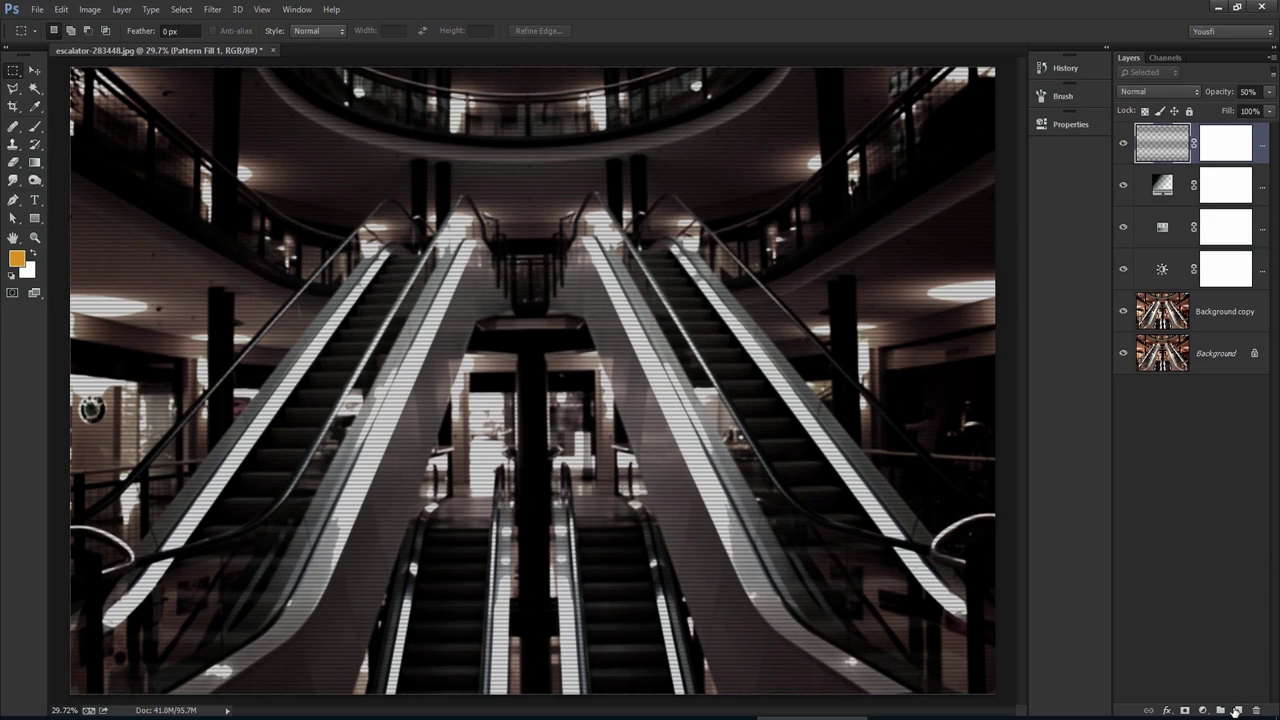
left_click(1203, 710)
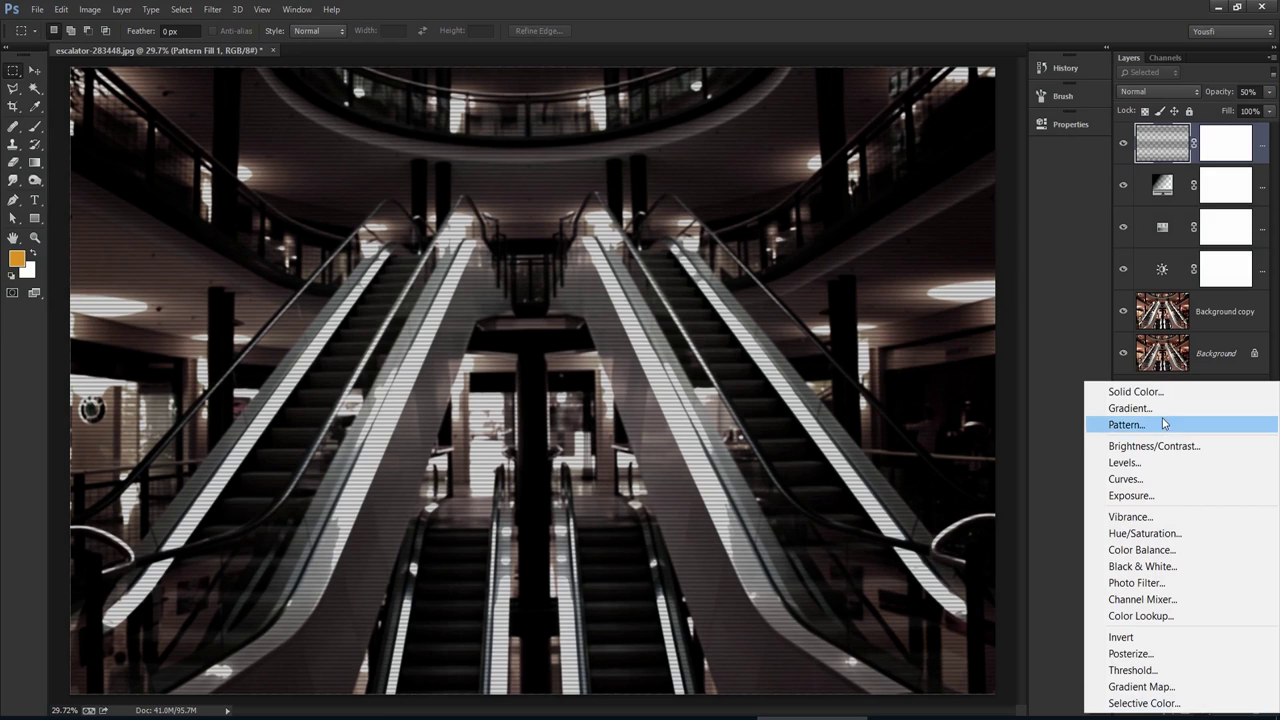
Step: Add a Solid Color fill layer with hex colour 00eaff
left_click(1160, 393)
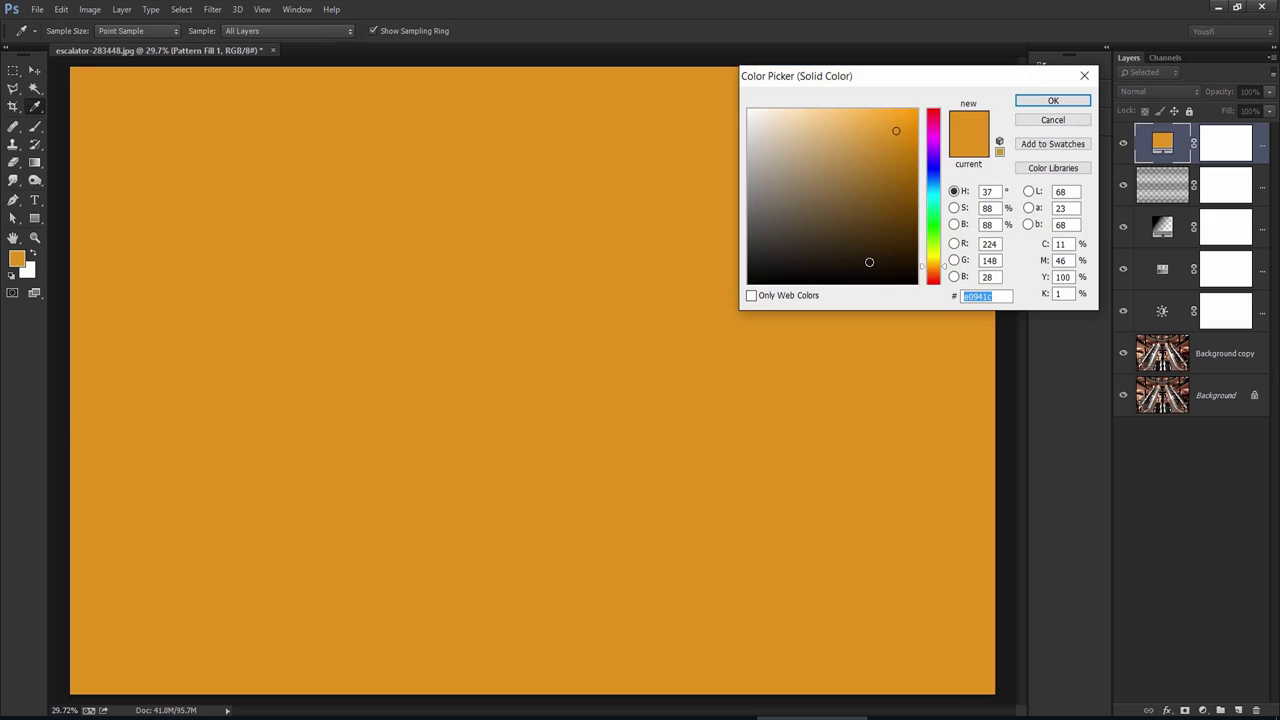
type("00")
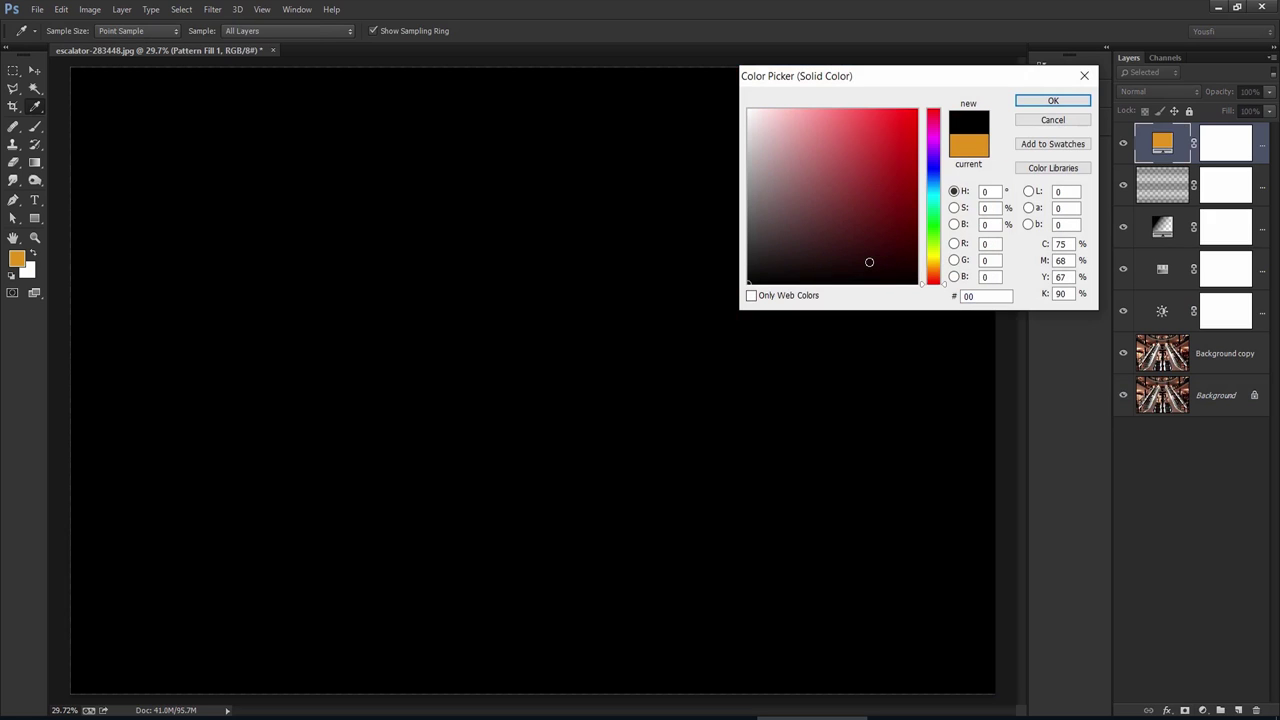
type("ea")
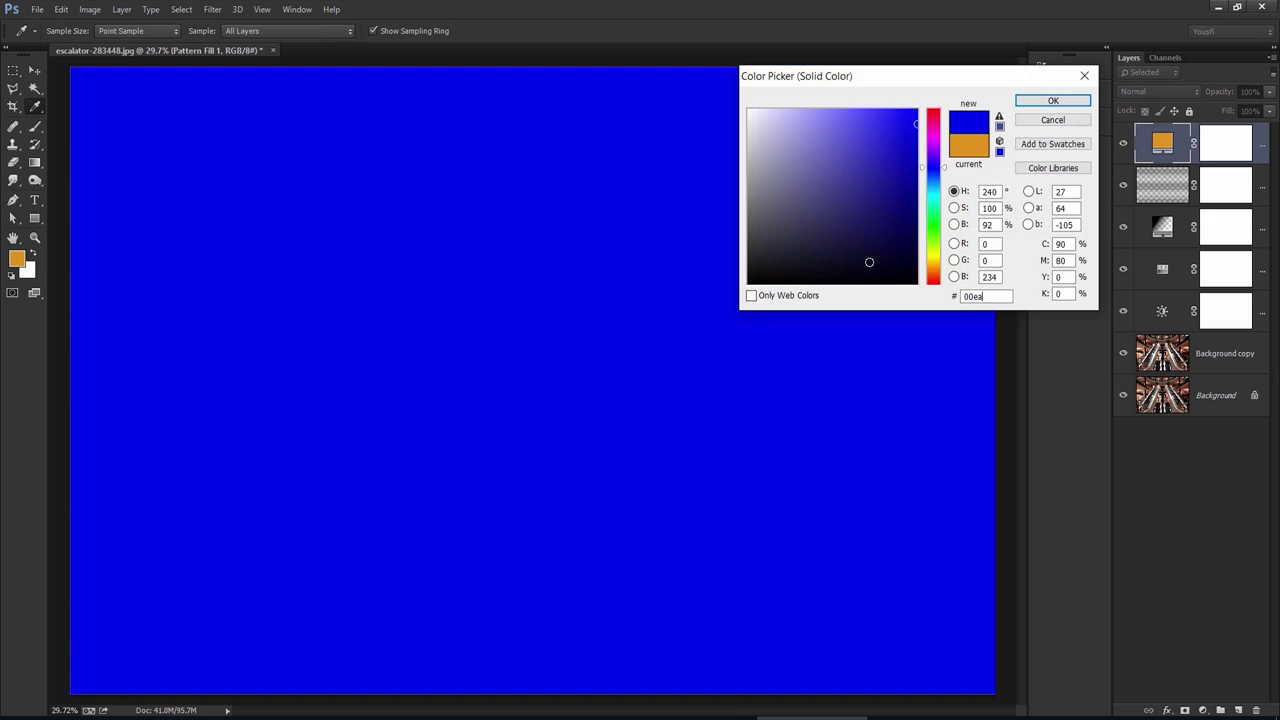
type("ff")
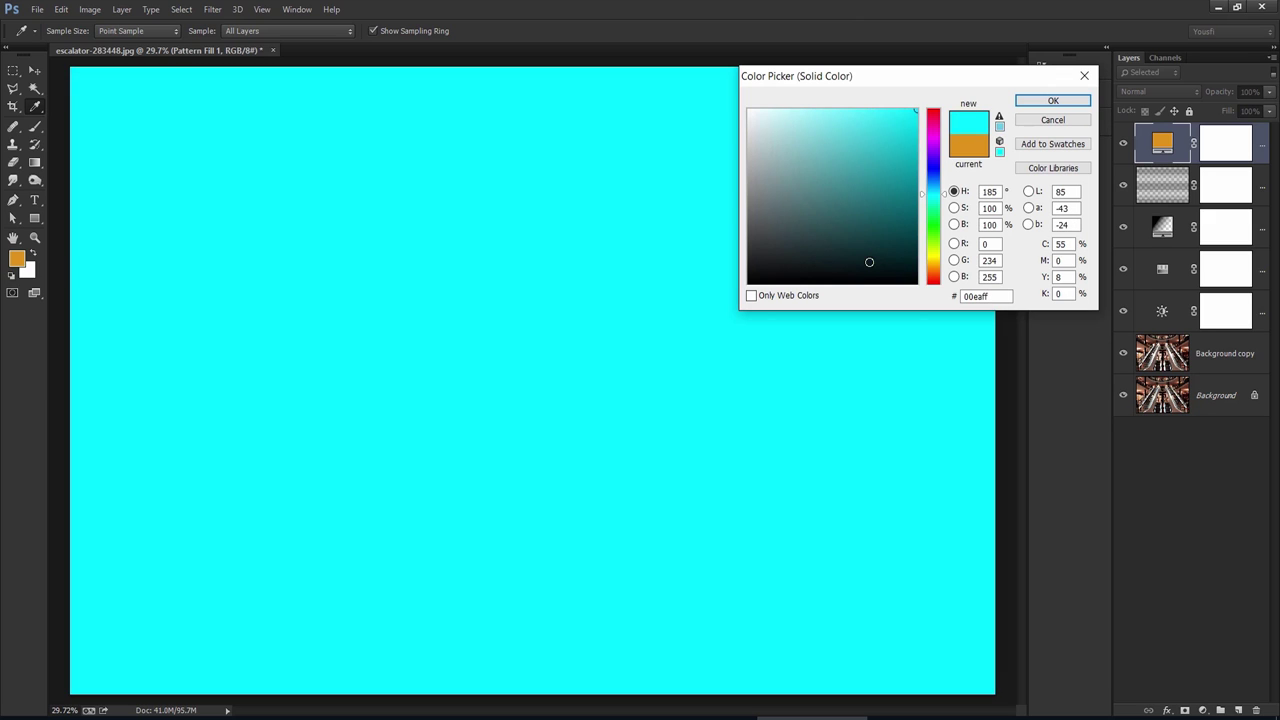
left_click(1078, 104)
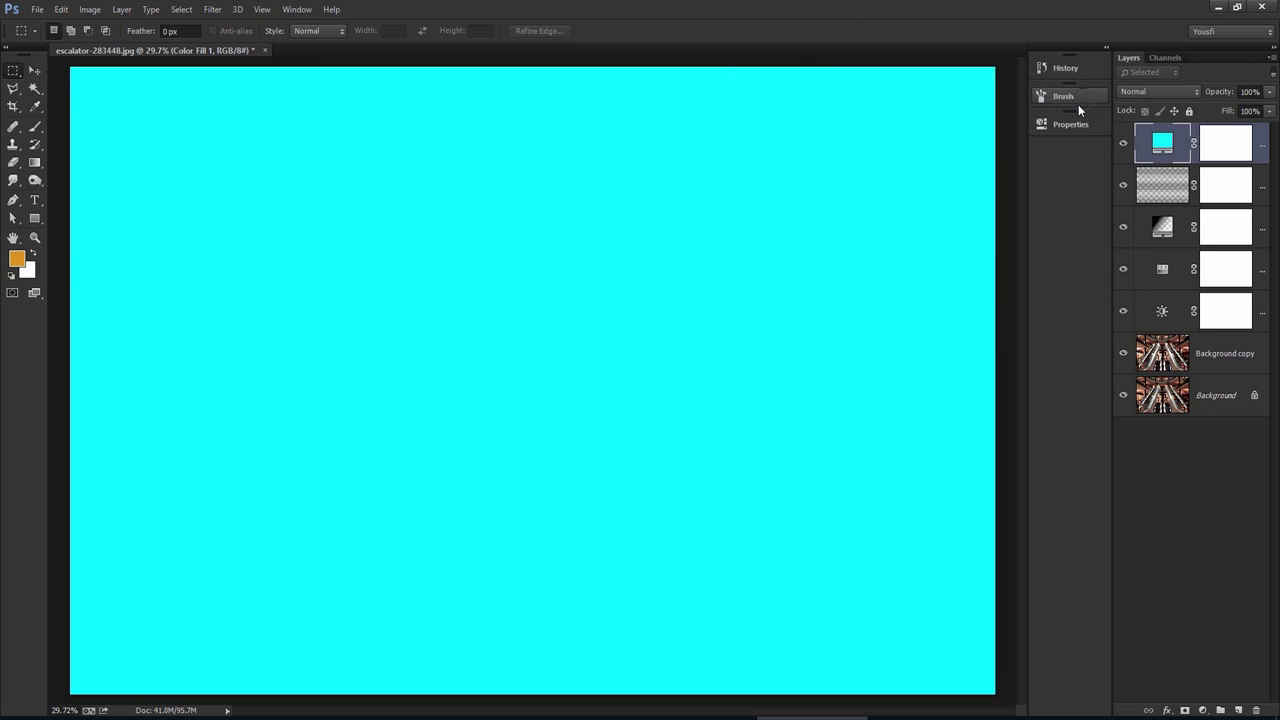
left_click(1160, 90)
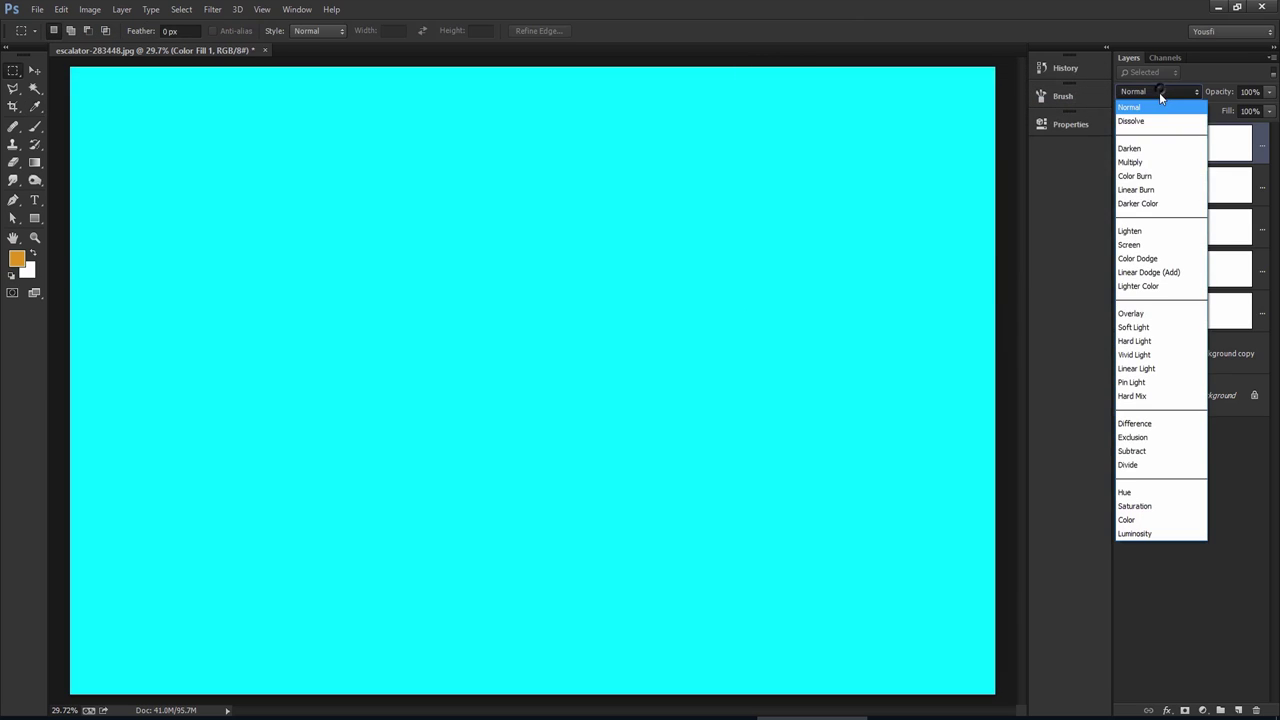
Step: Set Color Fill 1 to Soft Light at 25% opacity and compare the tint
left_click(1150, 328)
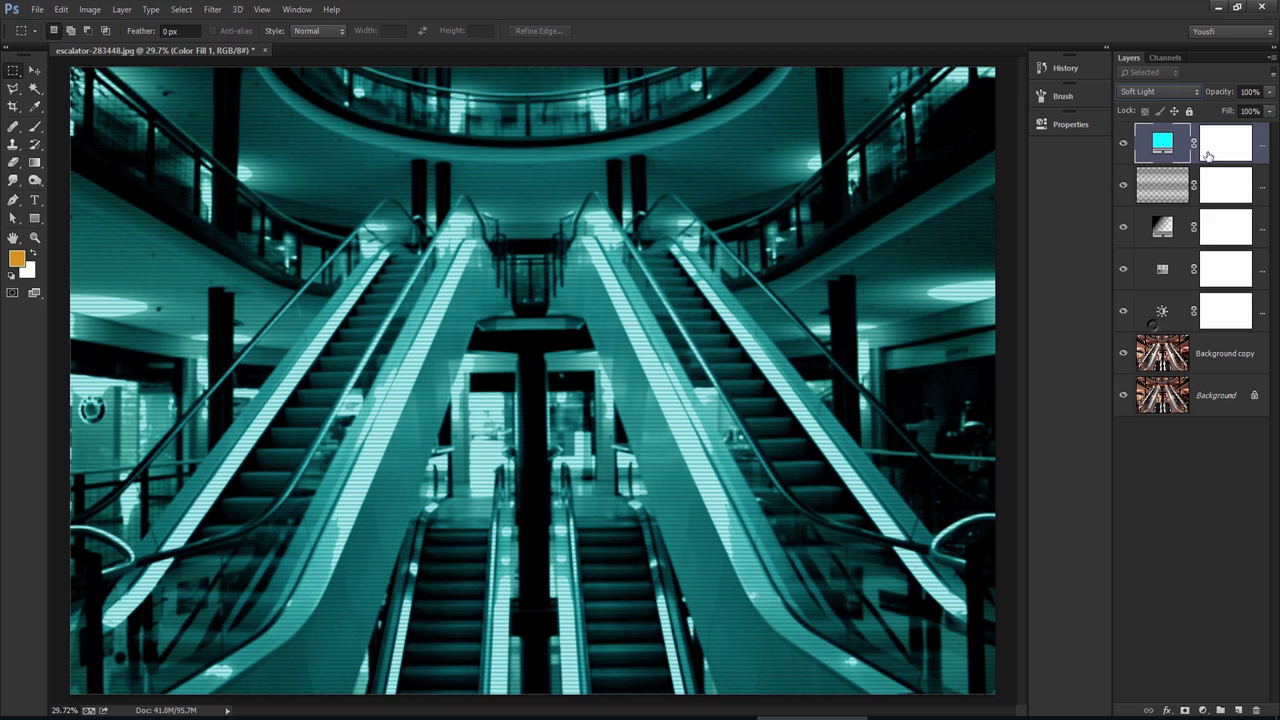
left_click(1250, 91)
type("25")
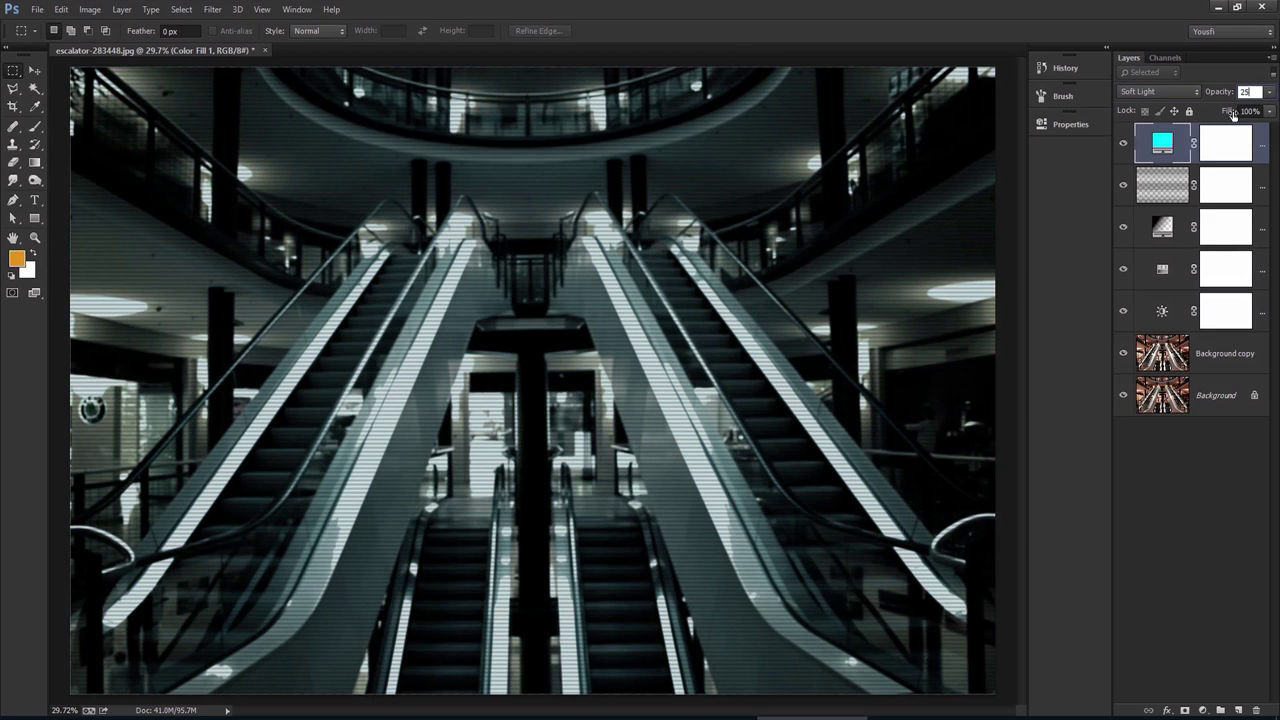
left_click(1124, 145)
left_click(1123, 395, "alt")
left_click(1123, 395, "alt")
left_click(1123, 395, "alt")
left_click(1123, 395, "alt")
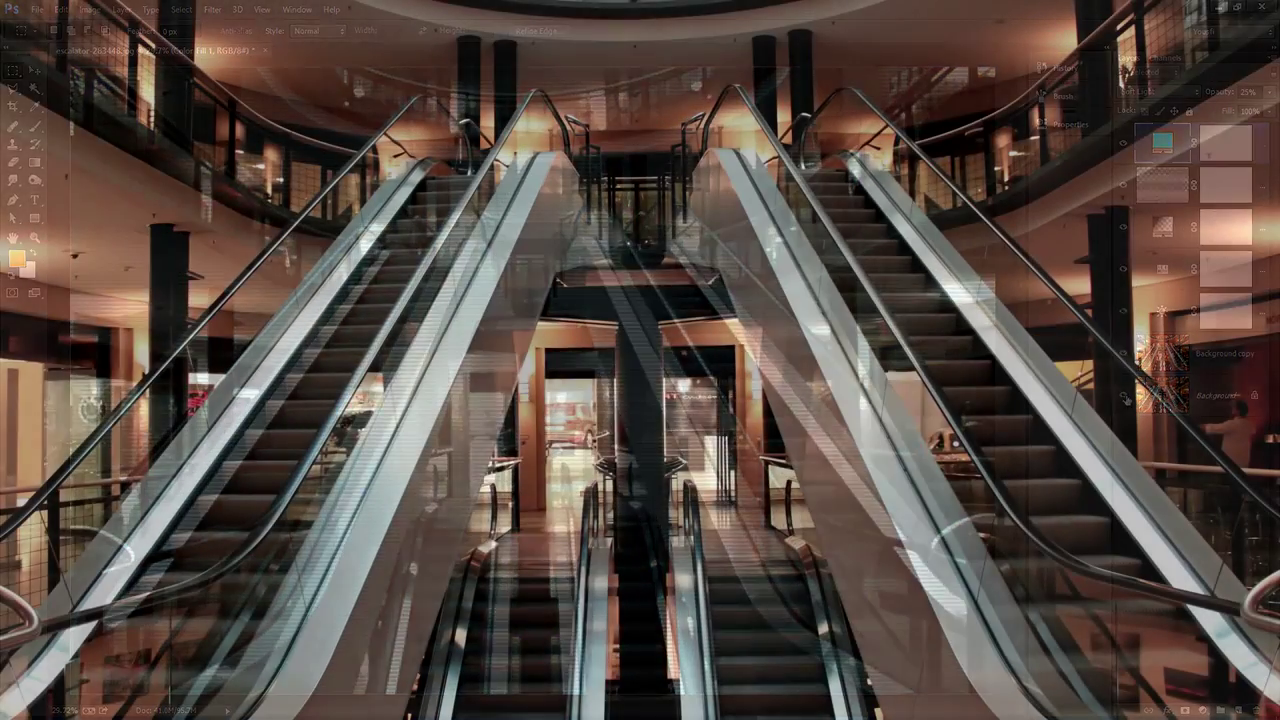